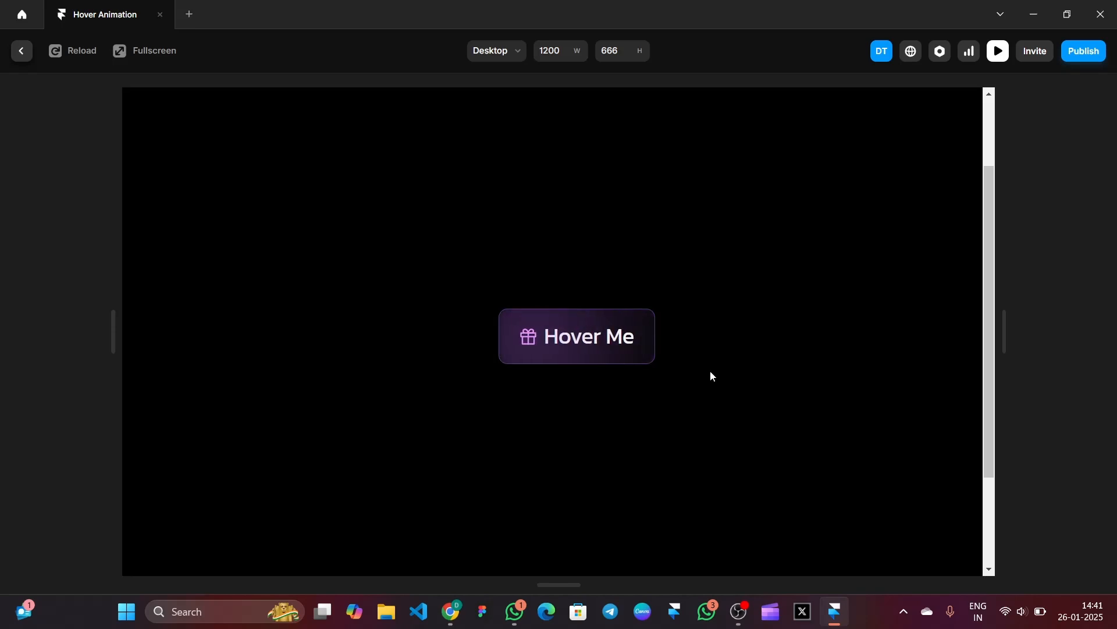
# - Exit the Hover Me button preview to return to the Neon Button project editor
pyautogui.press('Escape')
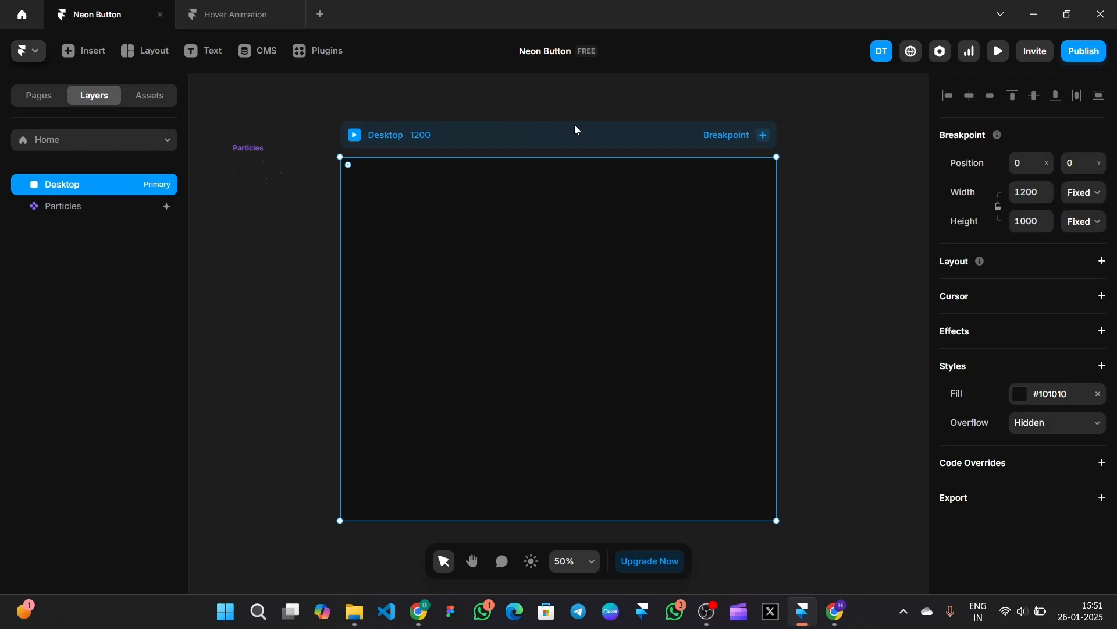
# - Draw a frame at the centre of the Desktop page and size it 245 × 88
pyautogui.click(145, 51)
pyautogui.click(157, 87)
pyautogui.moveTo(511, 313); pyautogui.dragTo(622, 343)
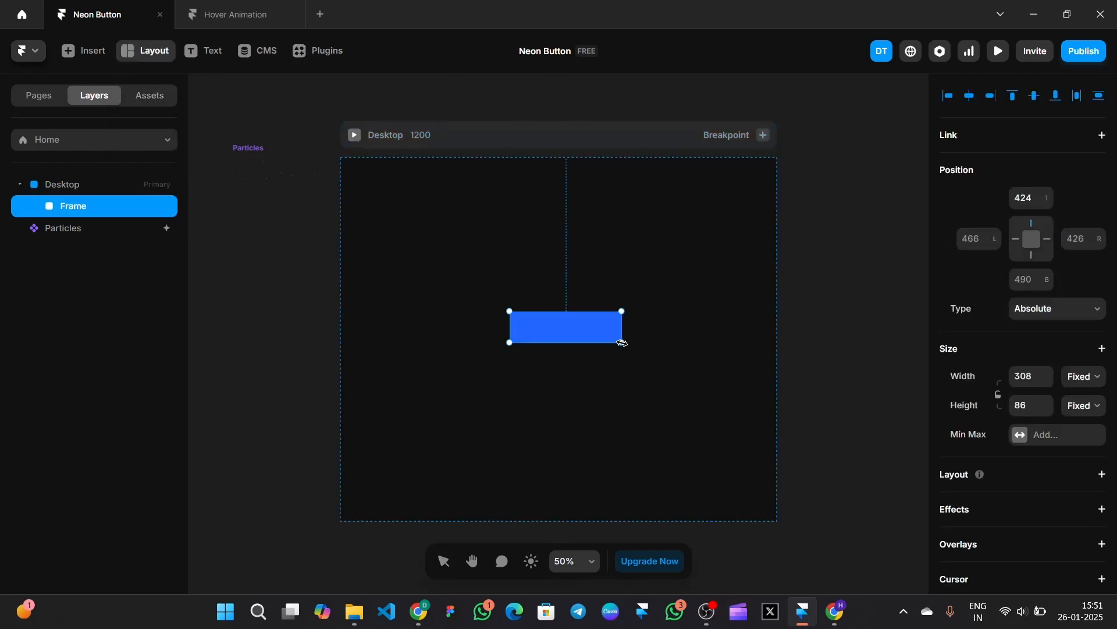
pyautogui.click(1086, 377)
pyautogui.click(1020, 377)
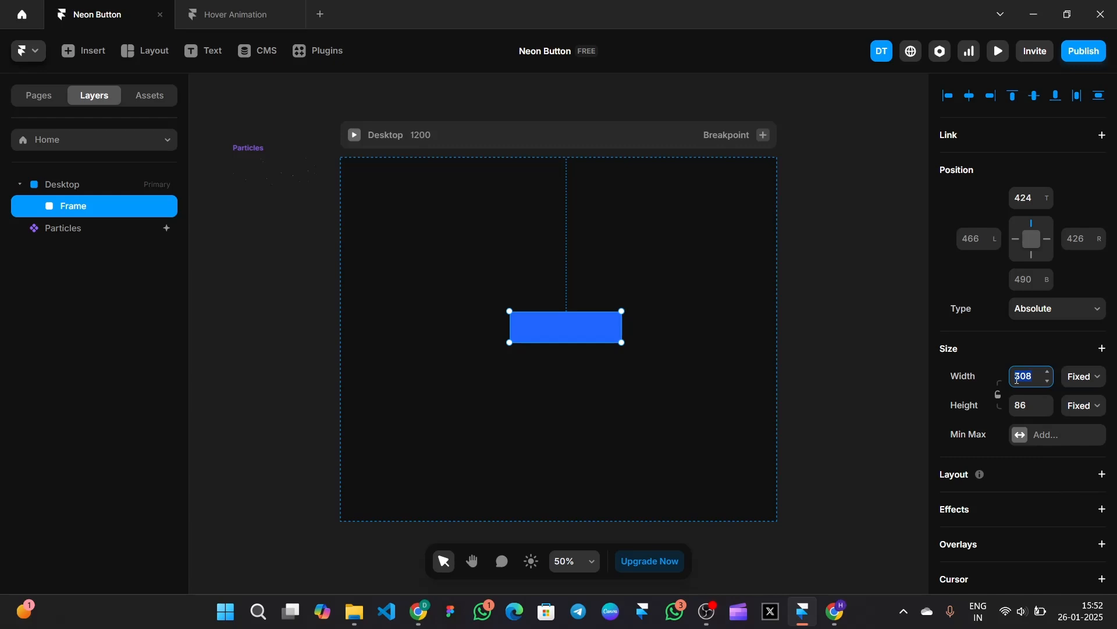
pyautogui.write('245')
pyautogui.click(1032, 405)
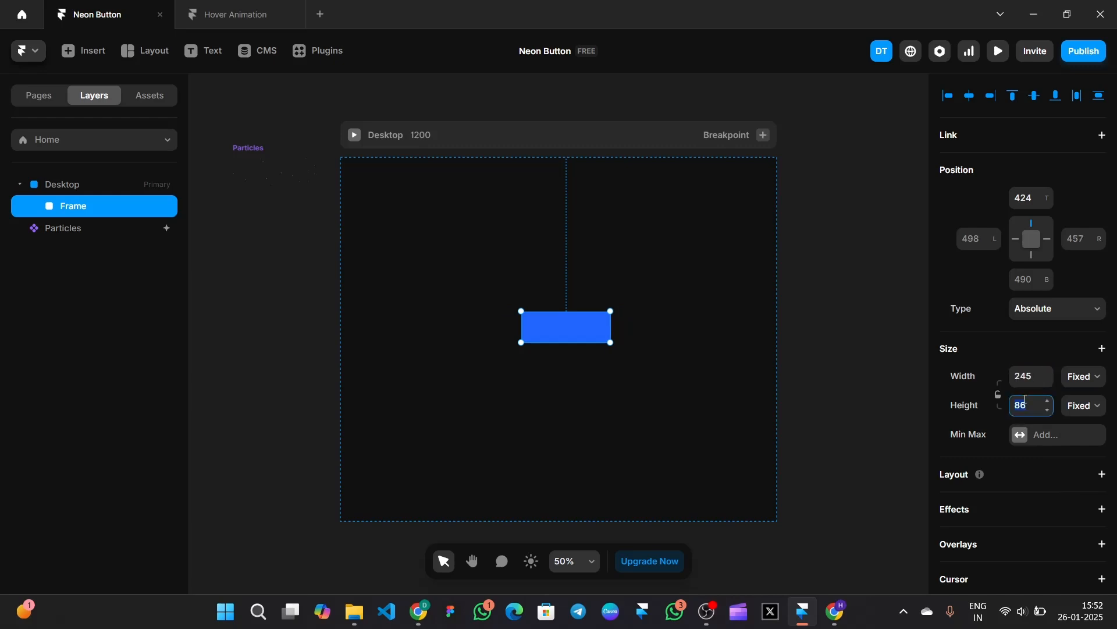
pyautogui.write('88')
pyautogui.press('Return')
pyautogui.click(819, 306)
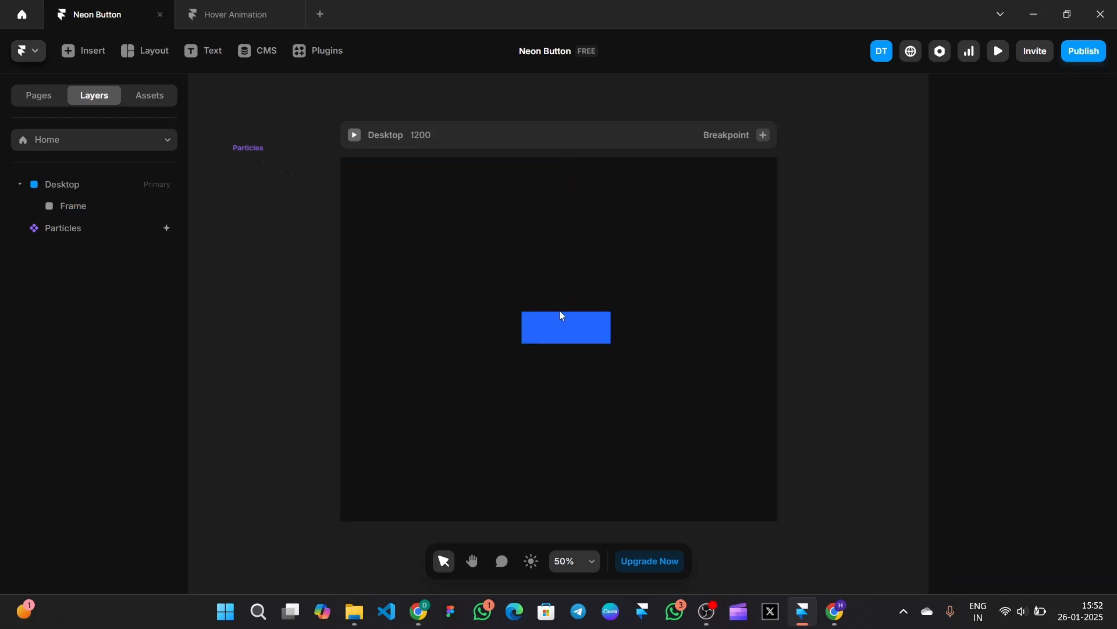
pyautogui.click(561, 330)
pyautogui.scroll(-5, 1023, 332)
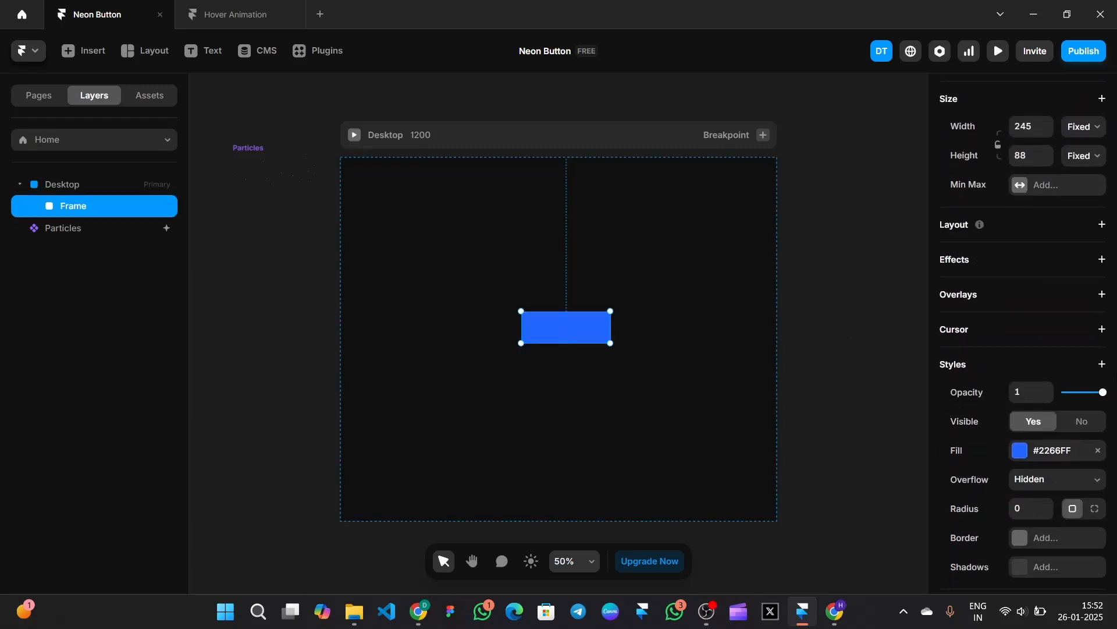
# - Convert the frame to a stack filled #3B3B3B at 58% opacity
pyautogui.click(1036, 220)
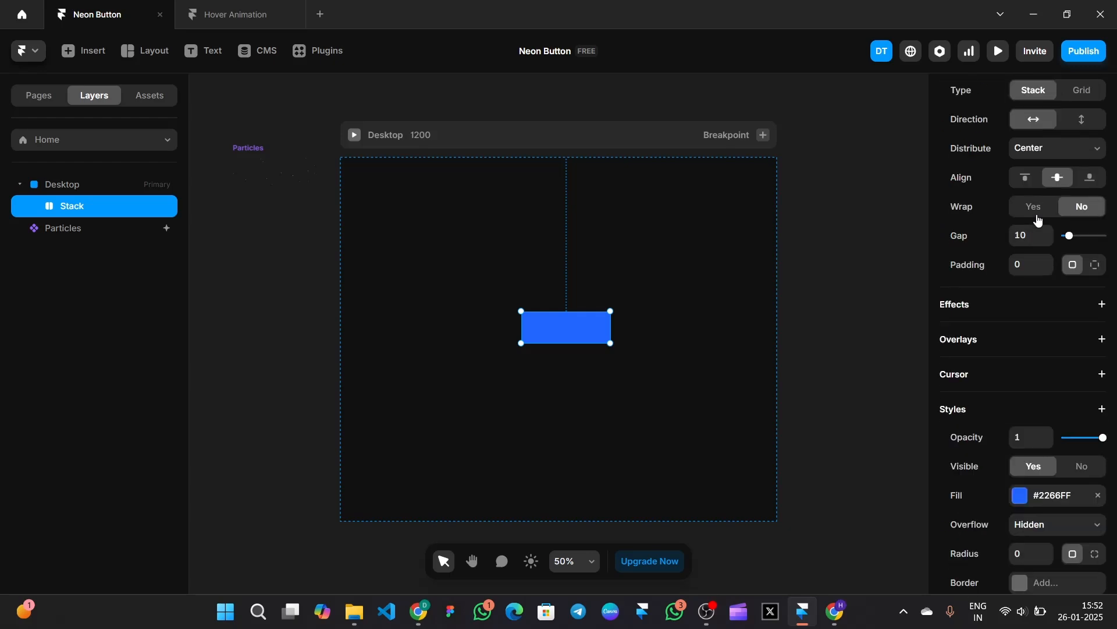
pyautogui.scroll(-4, 1030, 245)
pyautogui.click(1026, 294)
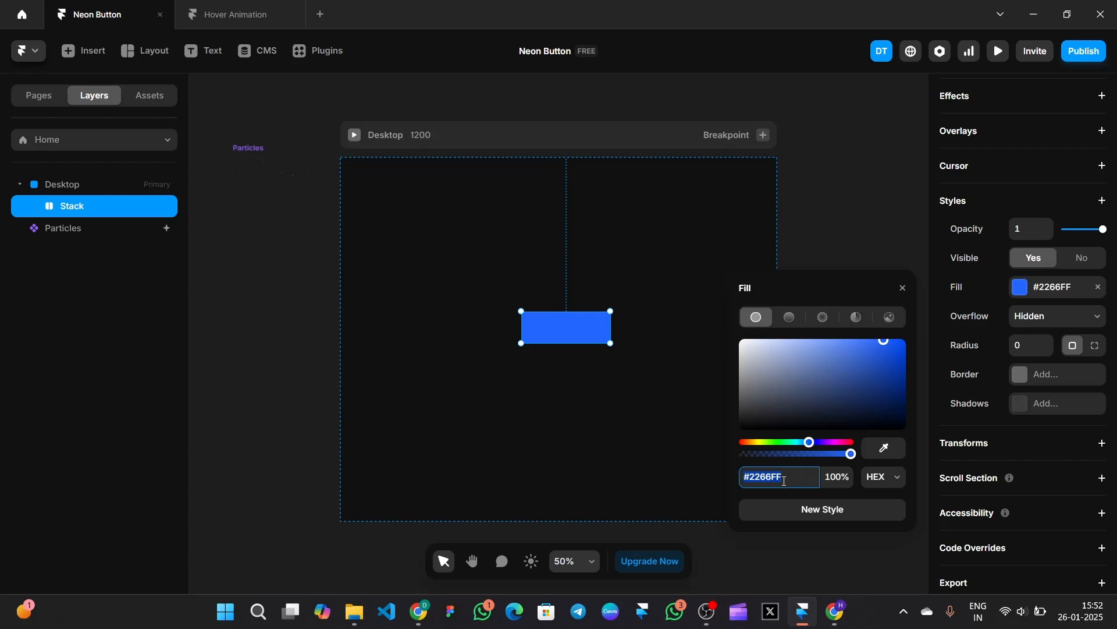
pyautogui.write('#3B3B3B')
pyautogui.press('Return')
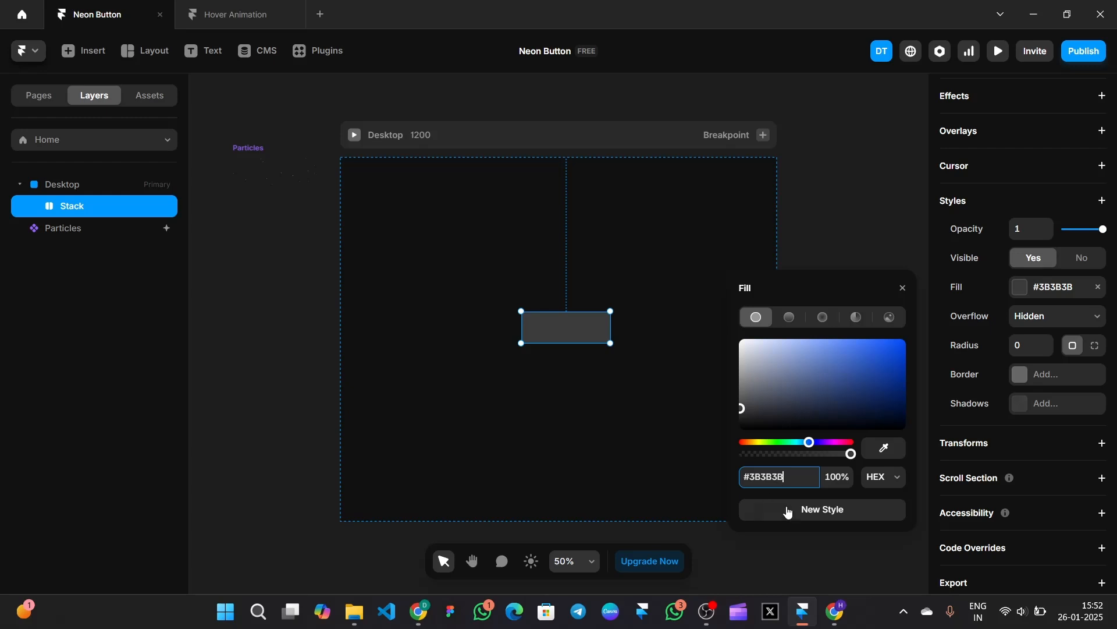
pyautogui.click(833, 477)
pyautogui.write('58')
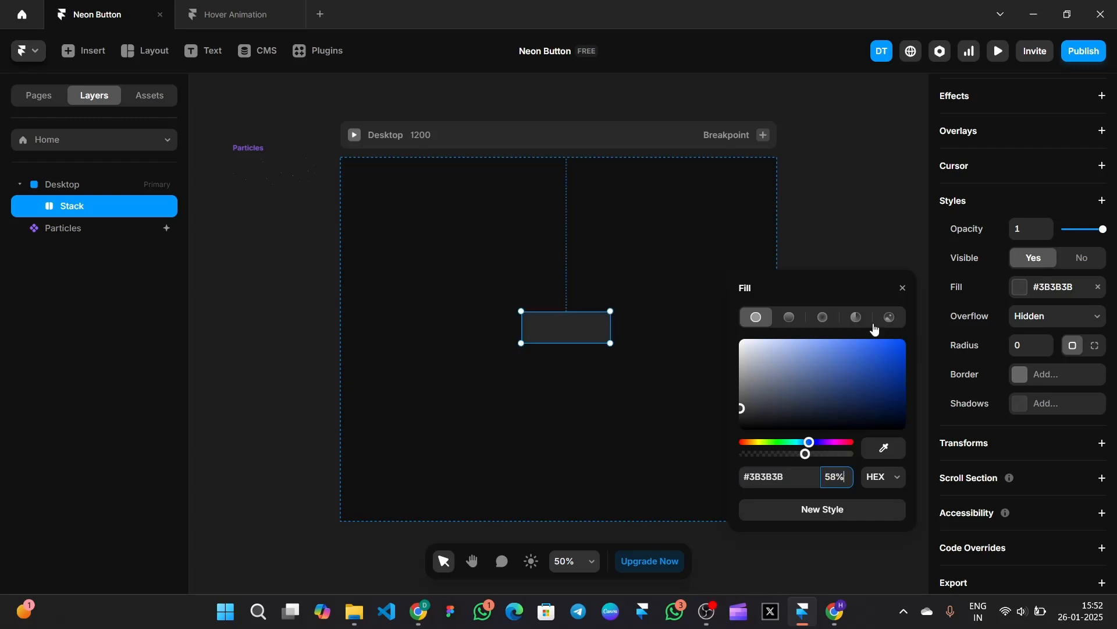
pyautogui.click(903, 287)
pyautogui.click(1027, 344)
# - Round the button's corners to 12 and add a 1 px purple #603F9F border
pyautogui.write('12')
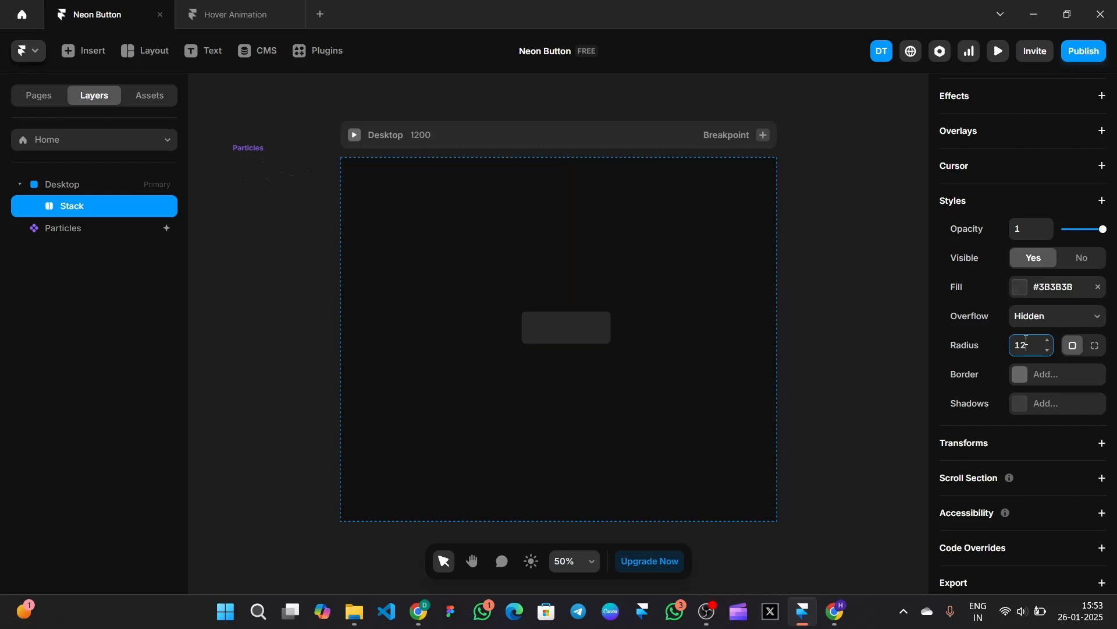
pyautogui.click(1022, 375)
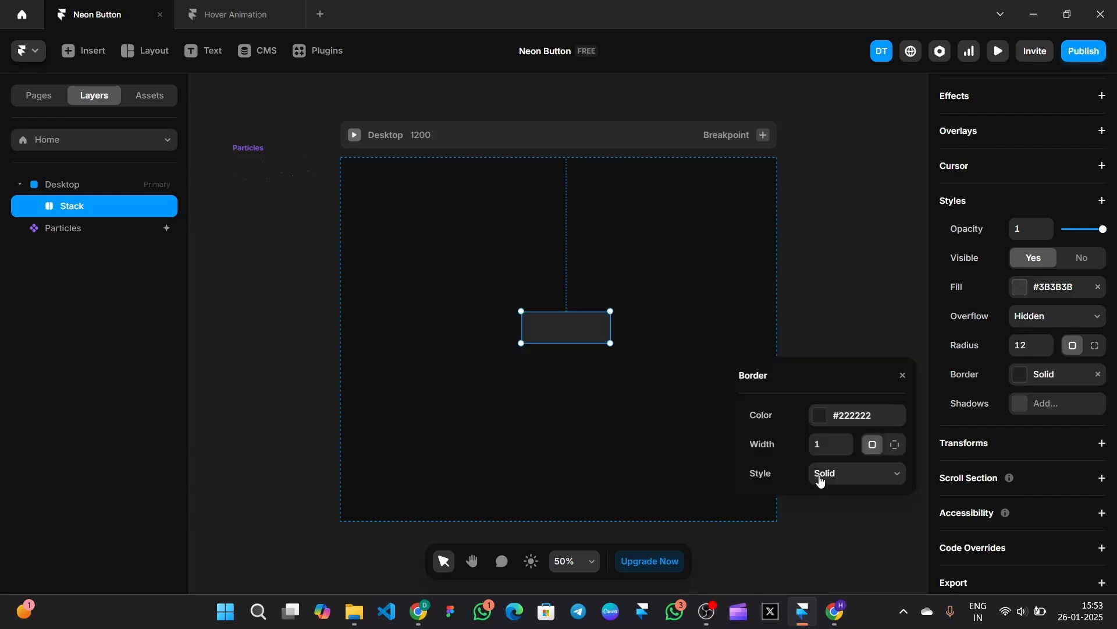
pyautogui.click(827, 418)
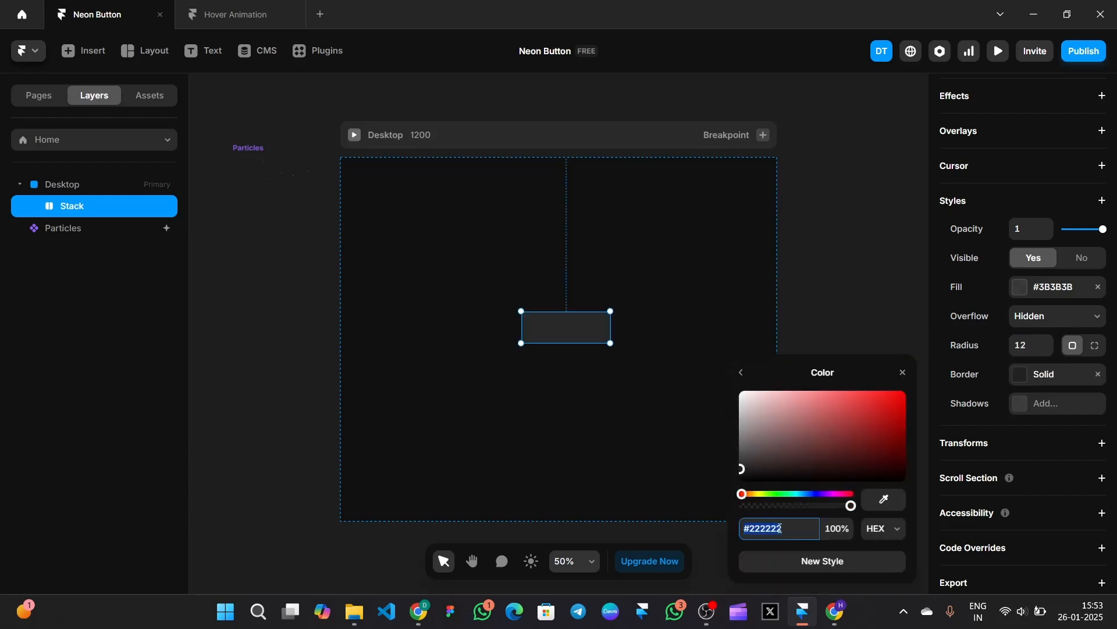
pyautogui.write('603f9f')
pyautogui.press('Return')
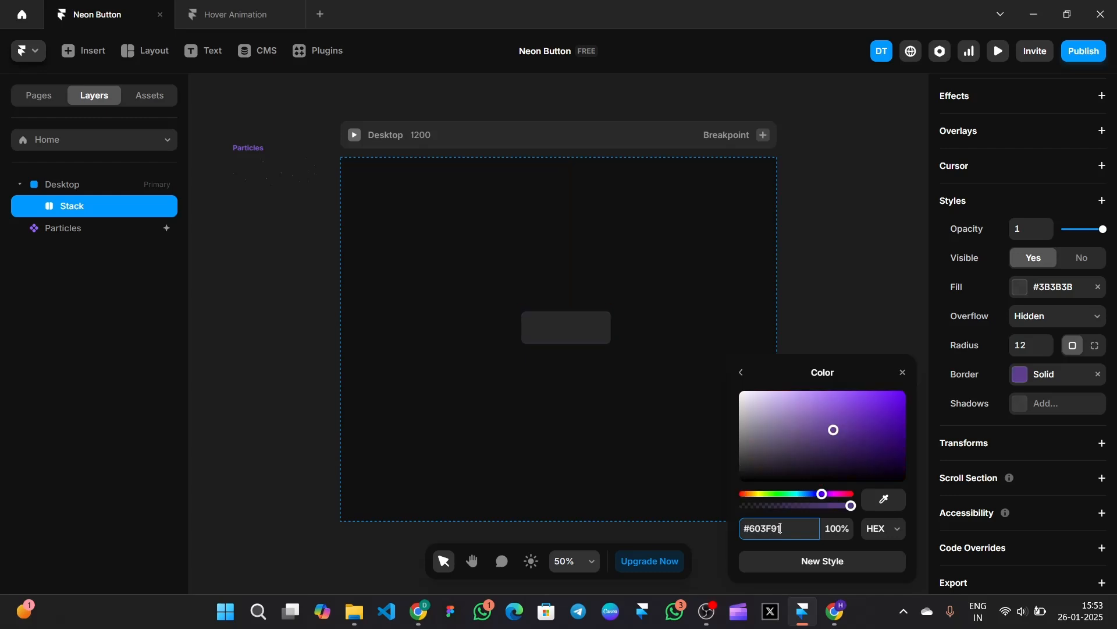
pyautogui.click(904, 374)
pyautogui.click(867, 331)
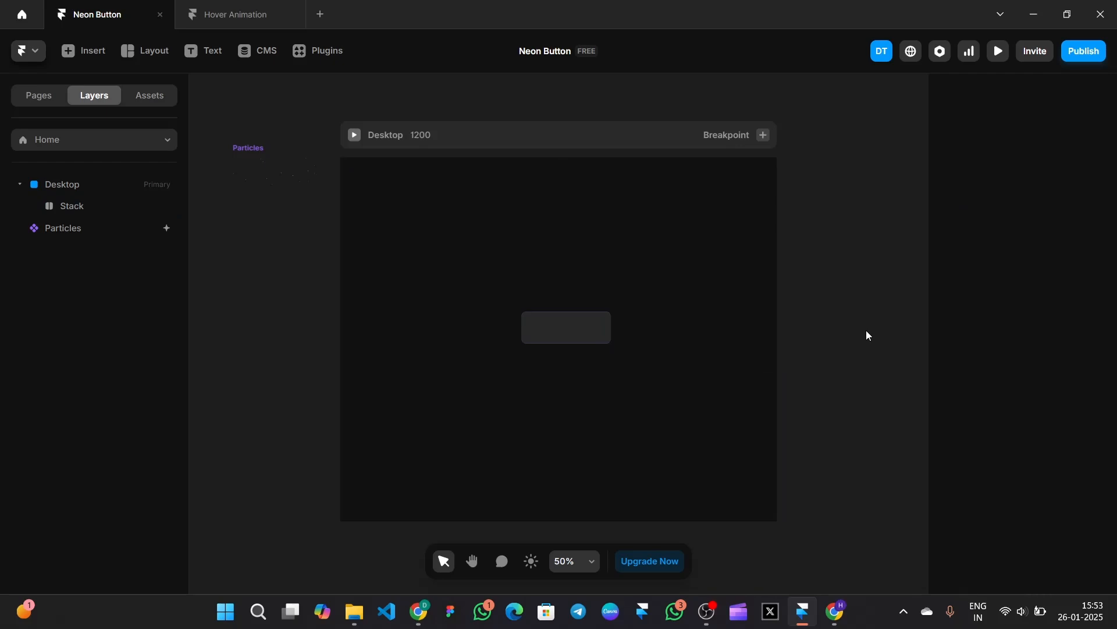
# - Draw a child frame over the button with Fill width and height and no fill colour
pyautogui.click(141, 53)
pyautogui.click(163, 91)
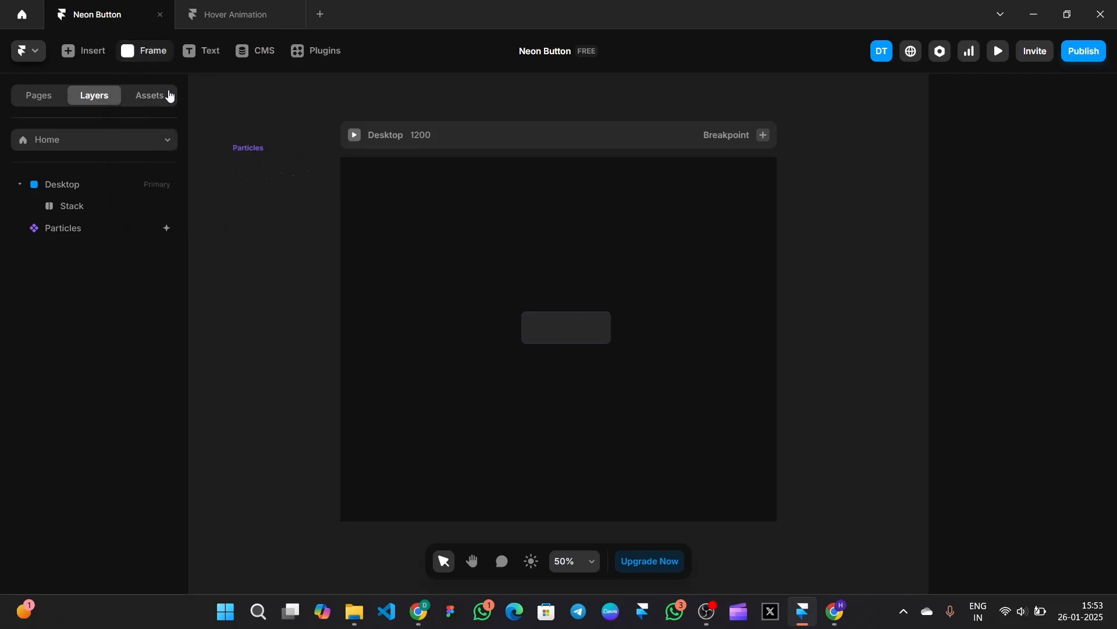
pyautogui.moveTo(525, 315); pyautogui.dragTo(609, 343)
pyautogui.click(1085, 267)
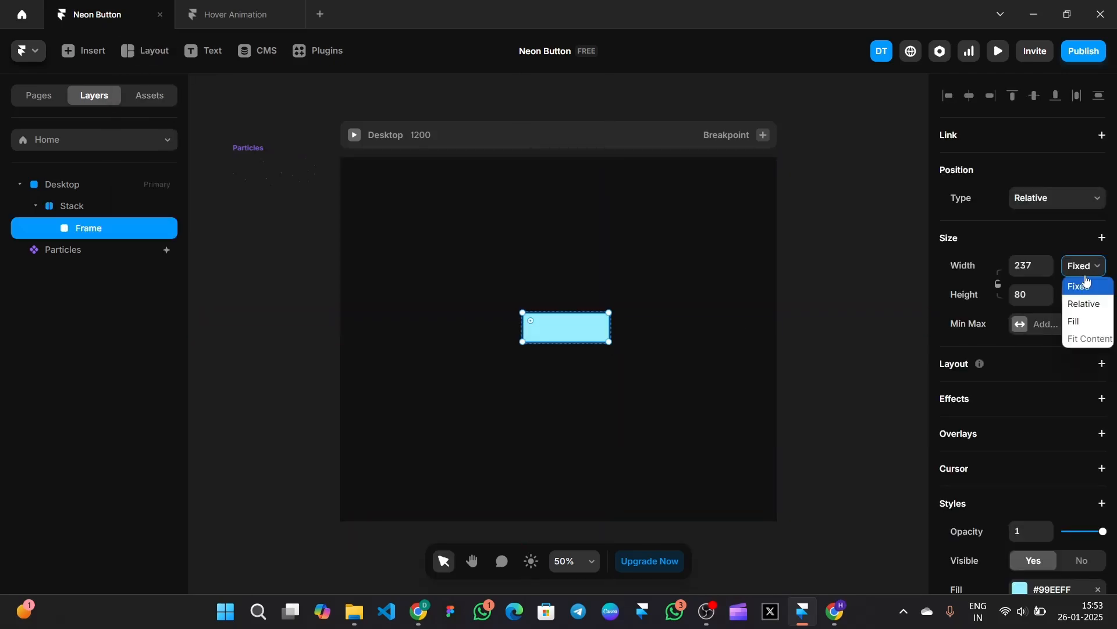
pyautogui.click(1075, 320)
pyautogui.click(1083, 295)
pyautogui.click(1076, 351)
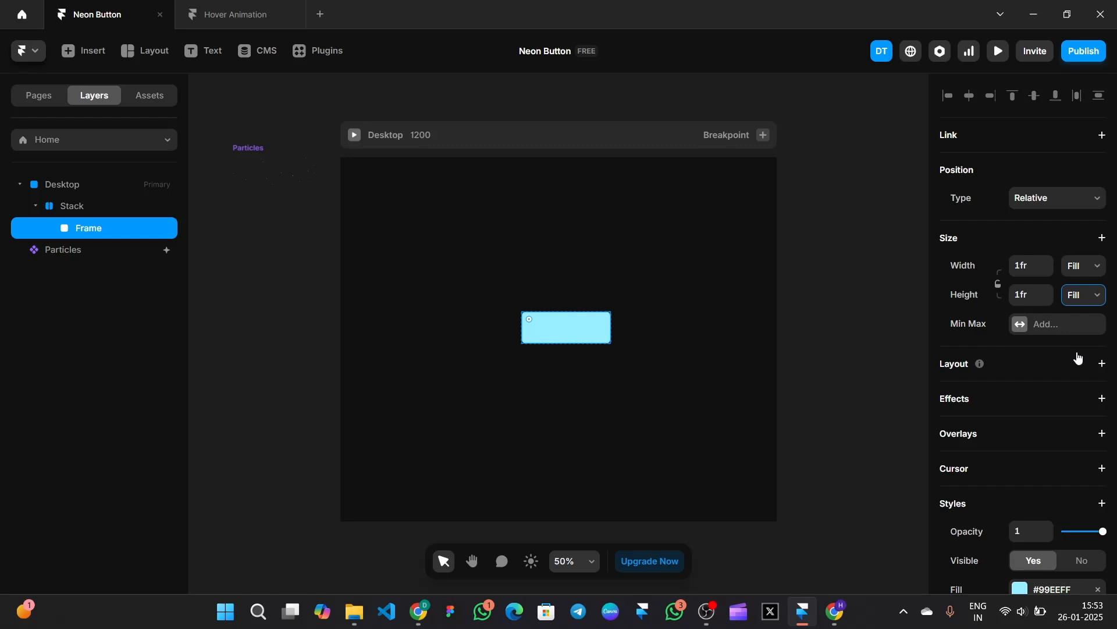
pyautogui.scroll(-4, 1080, 358)
pyautogui.click(1099, 358)
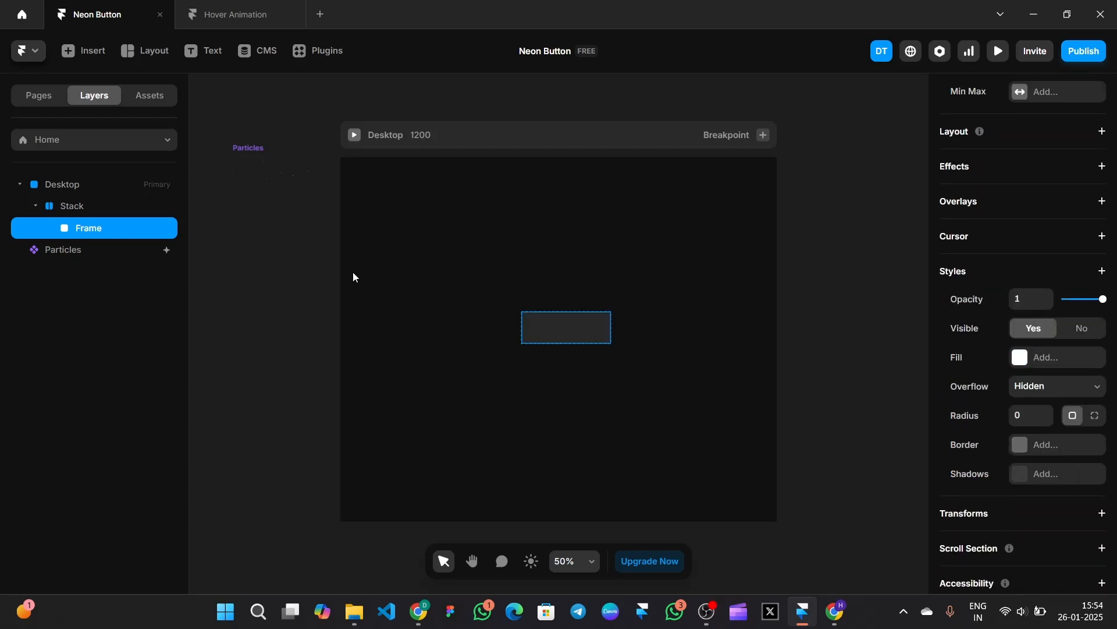
pyautogui.click(357, 228)
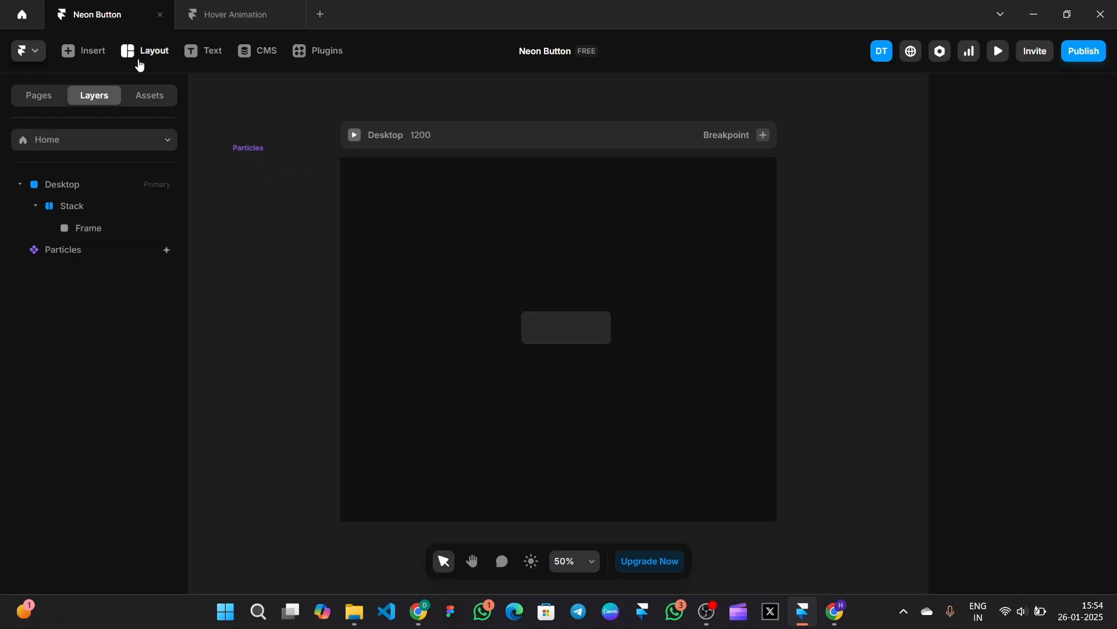
# - Add another frame inside the stack and remove its fill
pyautogui.click(140, 65)
pyautogui.click(157, 88)
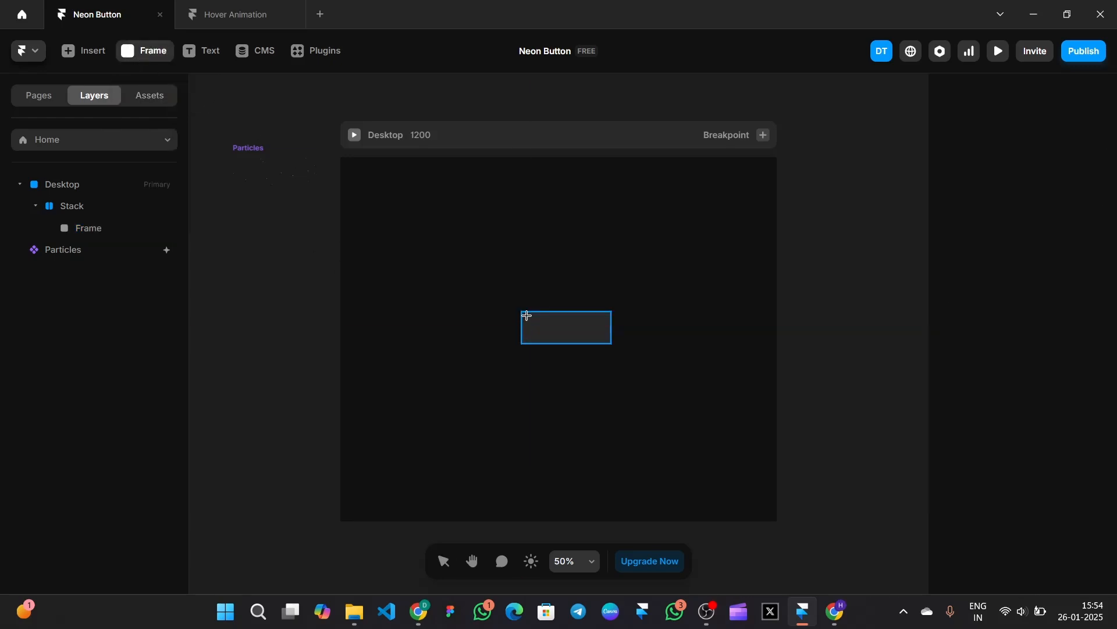
pyautogui.hotkey('ctrl', 'z')
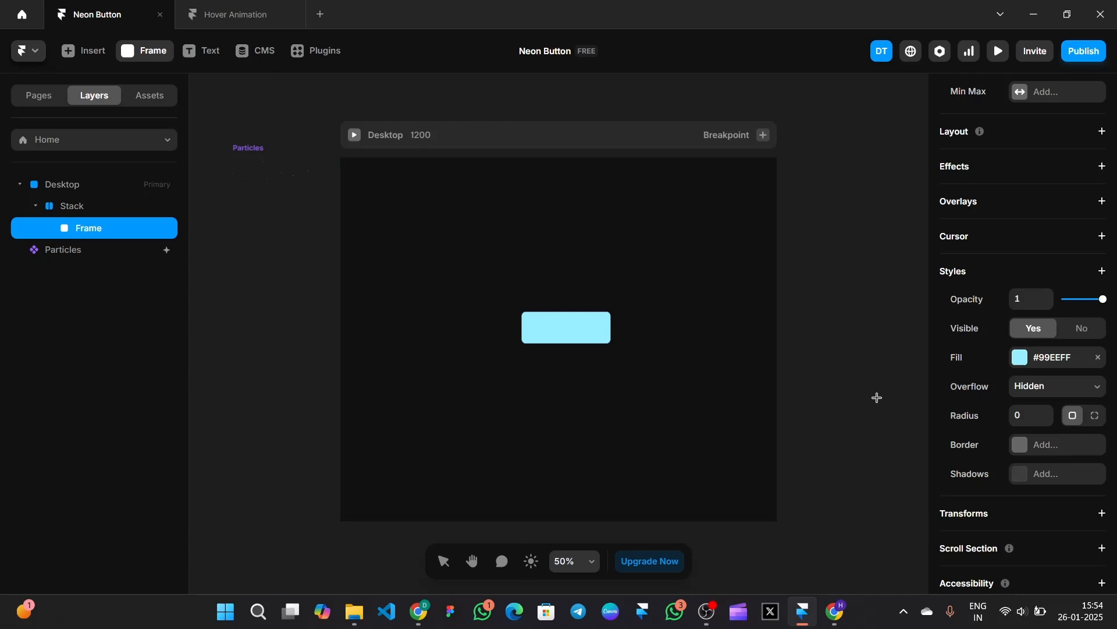
pyautogui.click(446, 569)
pyautogui.click(1098, 357)
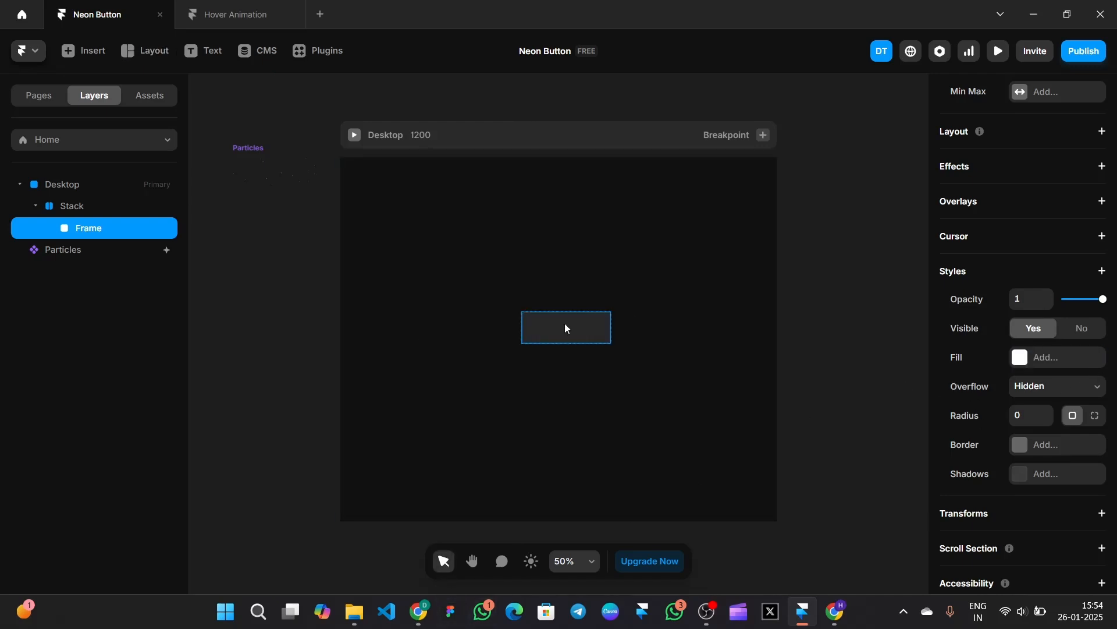
# - Duplicate the empty frame, make the copy Absolute at the left edge, 245 wide
pyautogui.rightClick(566, 329)
pyautogui.click(605, 281)
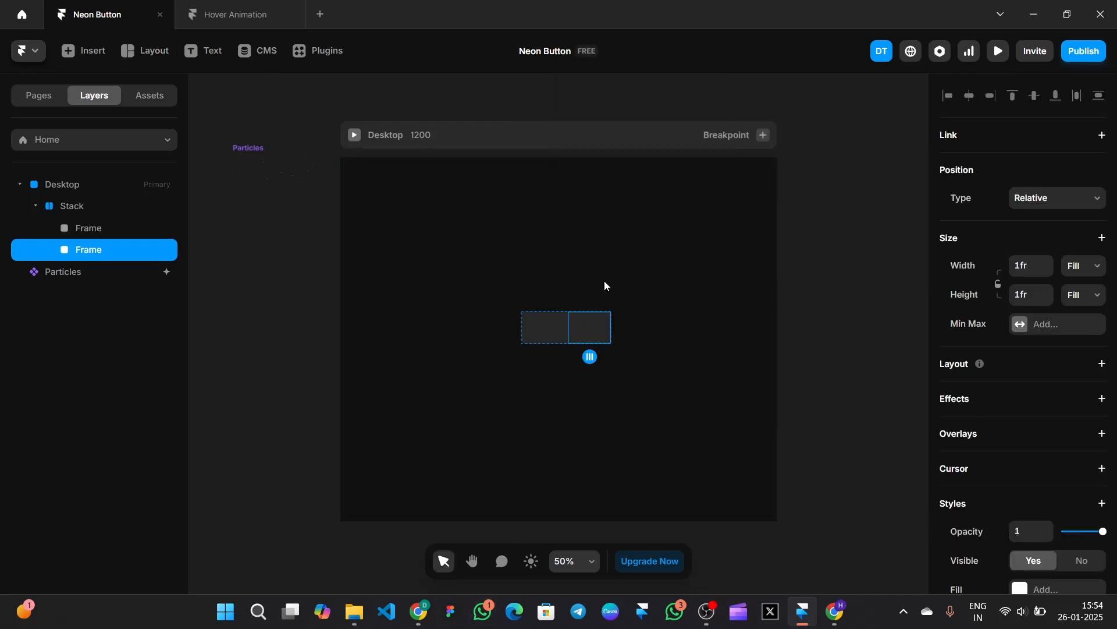
pyautogui.click(1059, 198)
pyautogui.click(1033, 217)
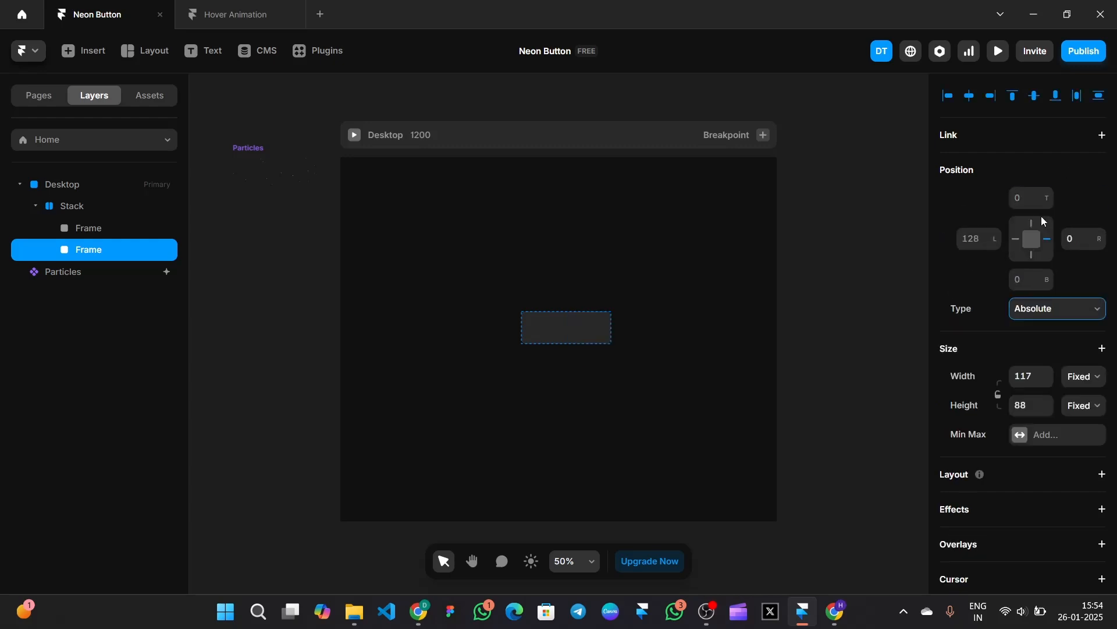
pyautogui.moveTo(549, 334); pyautogui.dragTo(535, 335)
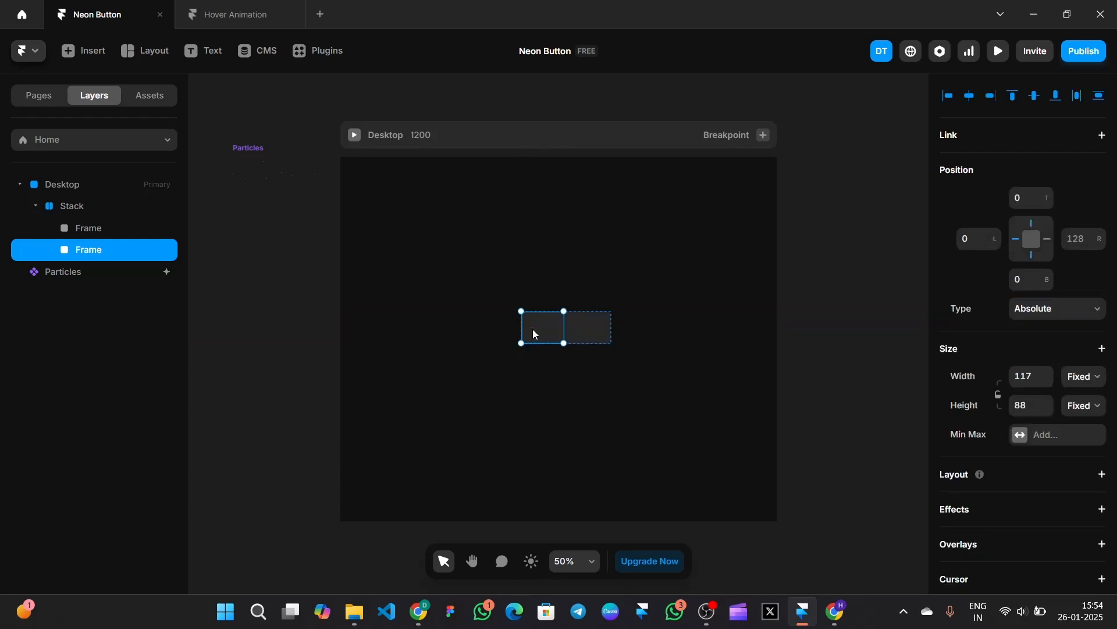
pyautogui.click(1025, 375)
pyautogui.write('245')
pyautogui.press('Return')
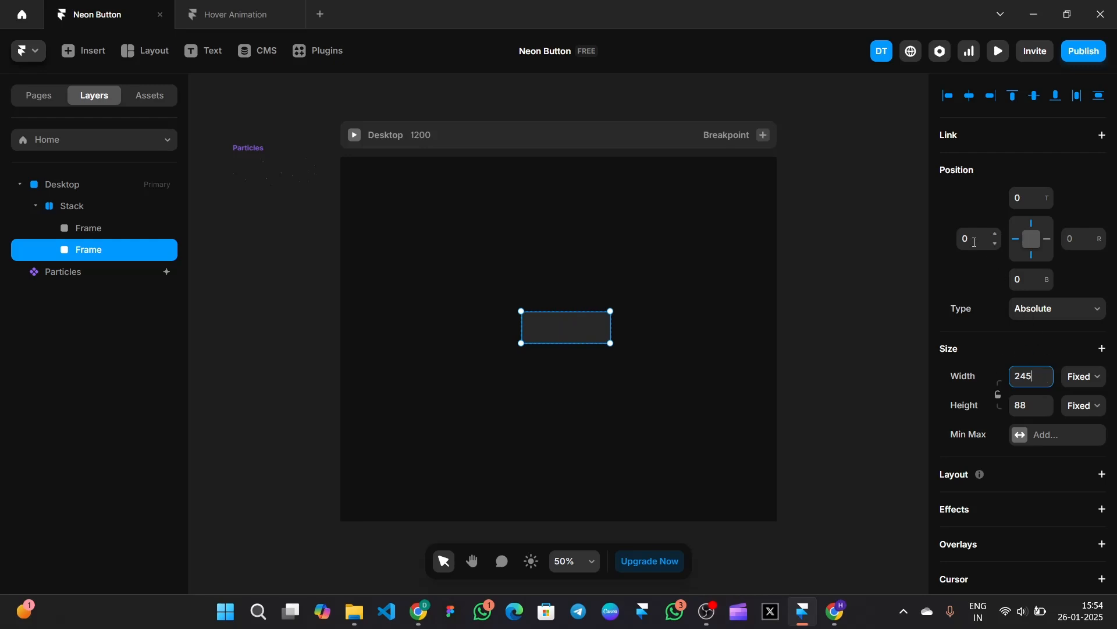
# - Turn the duplicate into a stack with a #080808 fill and 12 corner radius
pyautogui.scroll(-6, 1066, 344)
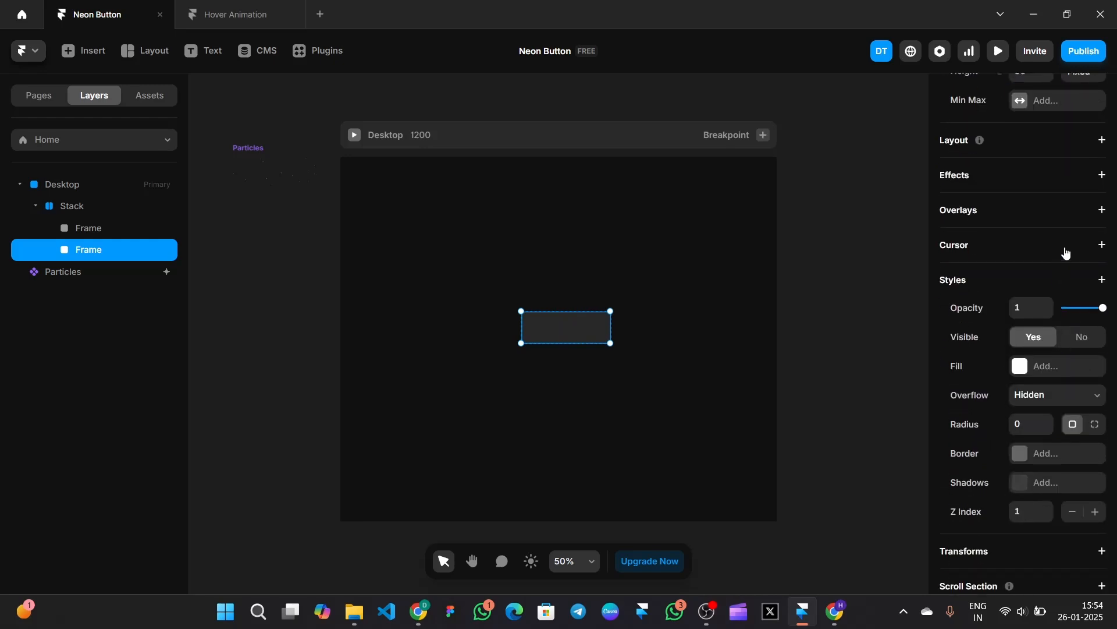
pyautogui.scroll(1, 1087, 193)
pyautogui.click(1087, 191)
pyautogui.scroll(-4, 1087, 192)
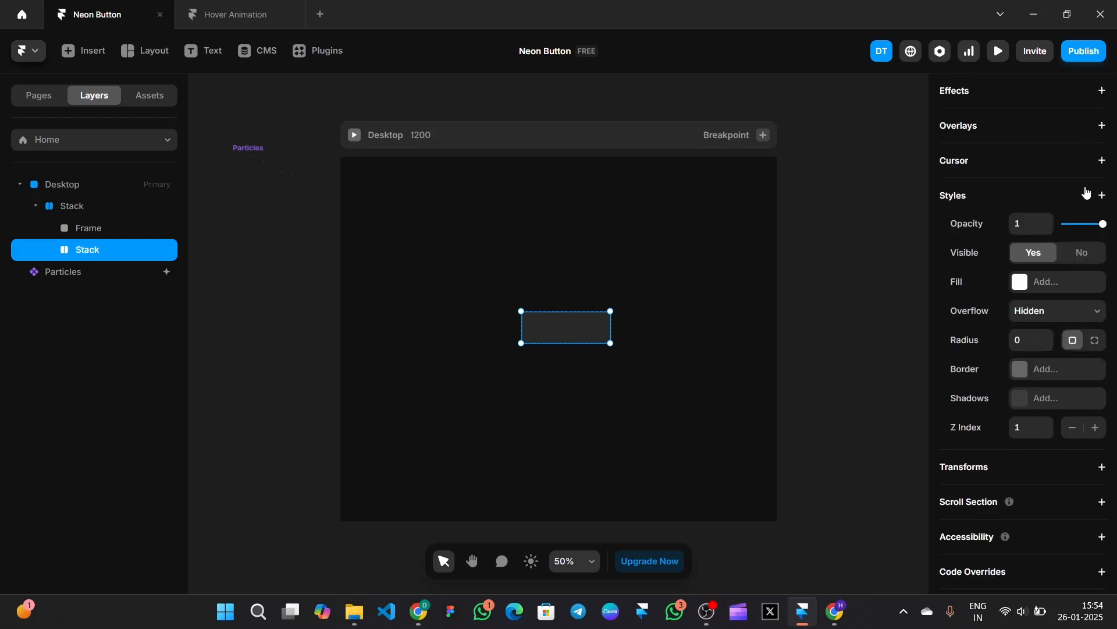
pyautogui.click(1042, 281)
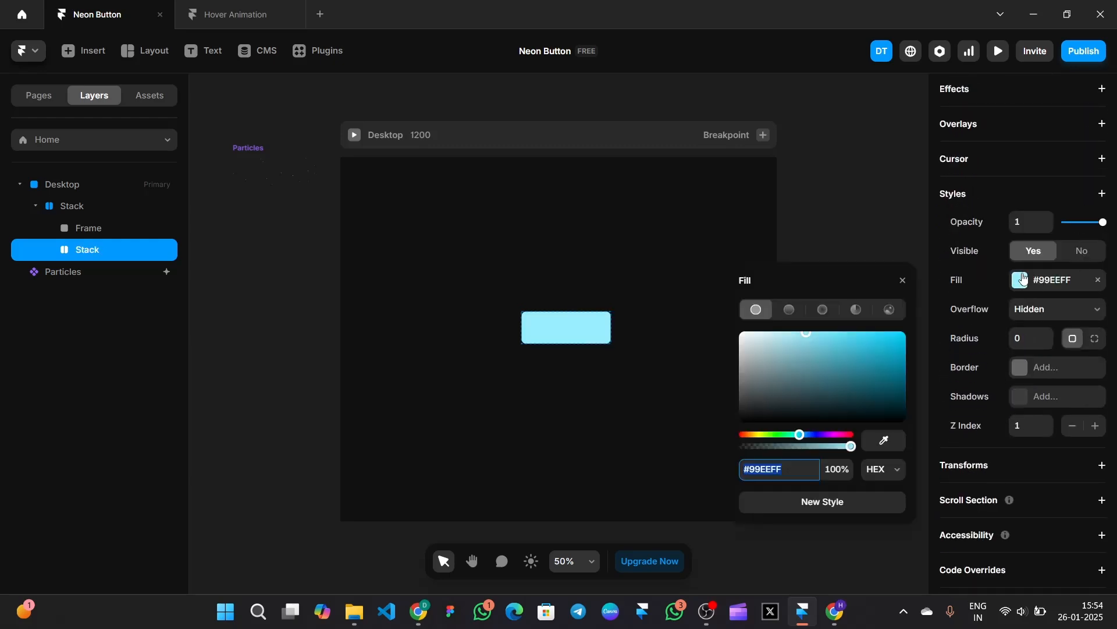
pyautogui.write('080808')
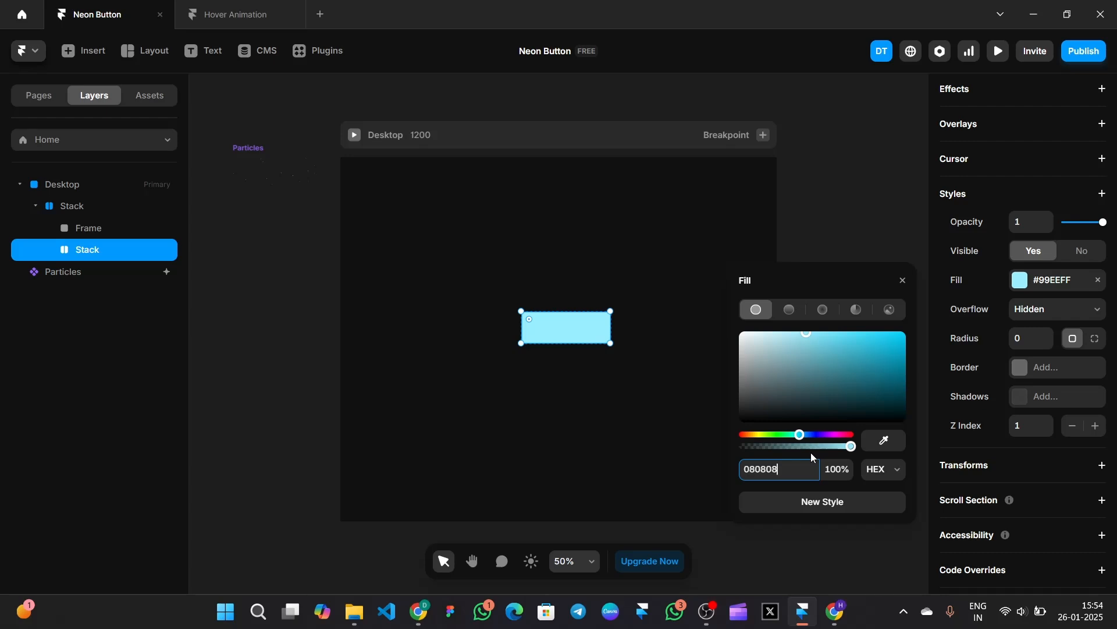
pyautogui.press('Return')
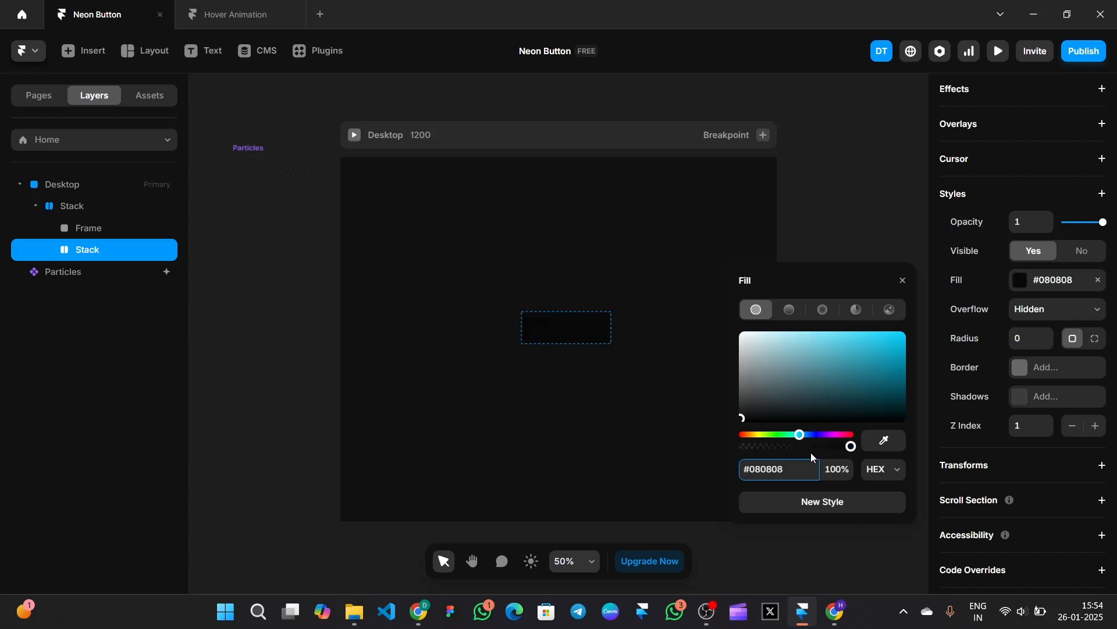
pyautogui.click(1034, 336)
pyautogui.write('12')
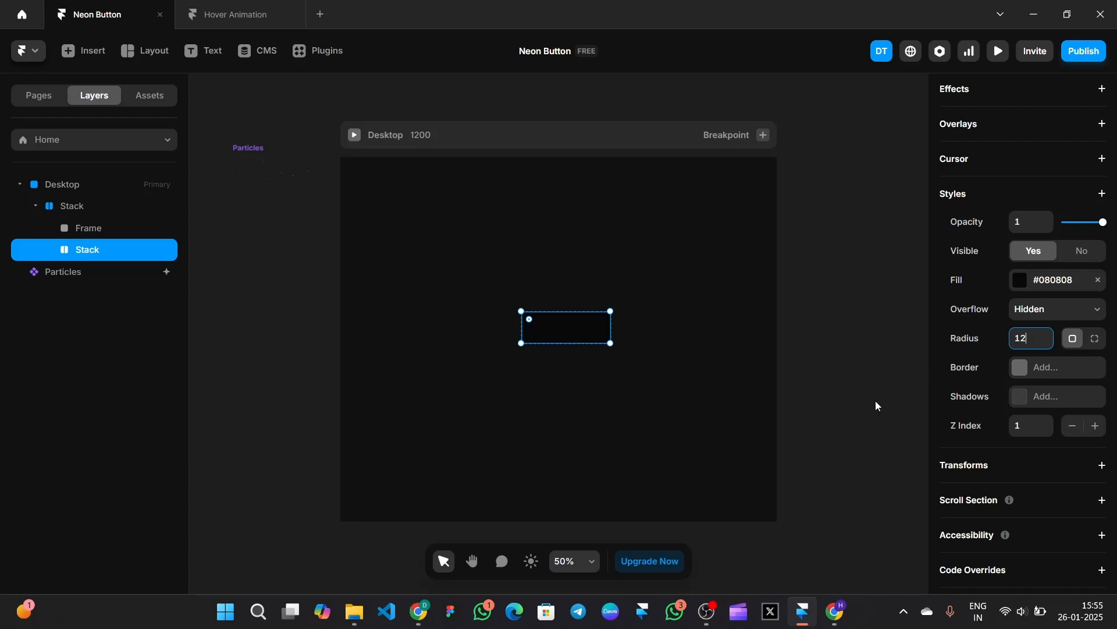
pyautogui.click(785, 337)
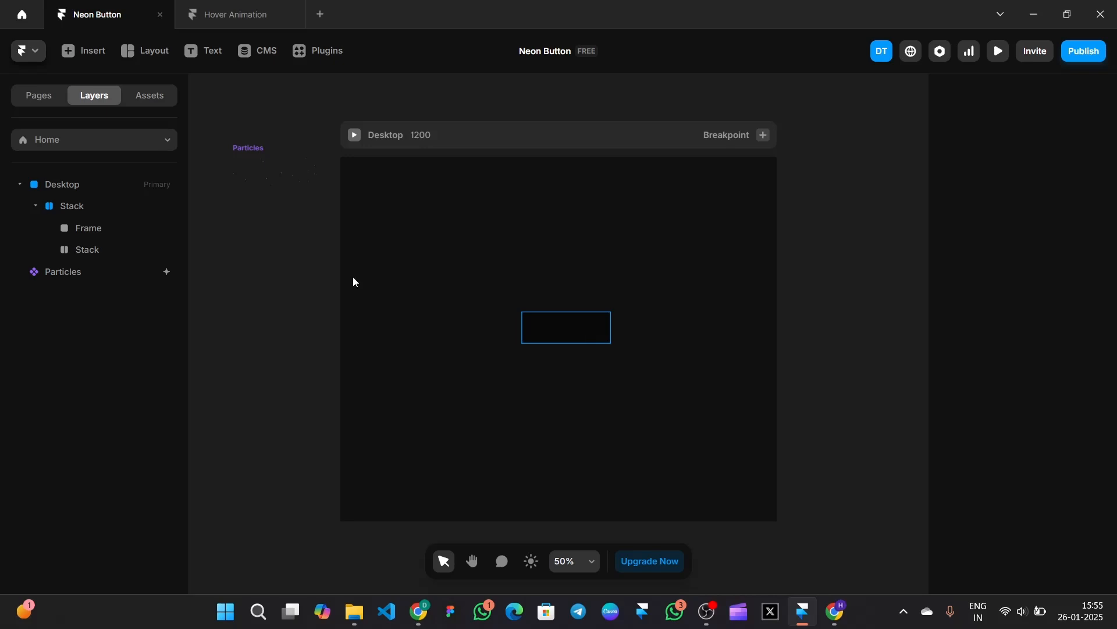
# - Draw a new 131 × 176 blue frame and nest it inside the dark inner stack
pyautogui.click(144, 51)
pyautogui.click(154, 88)
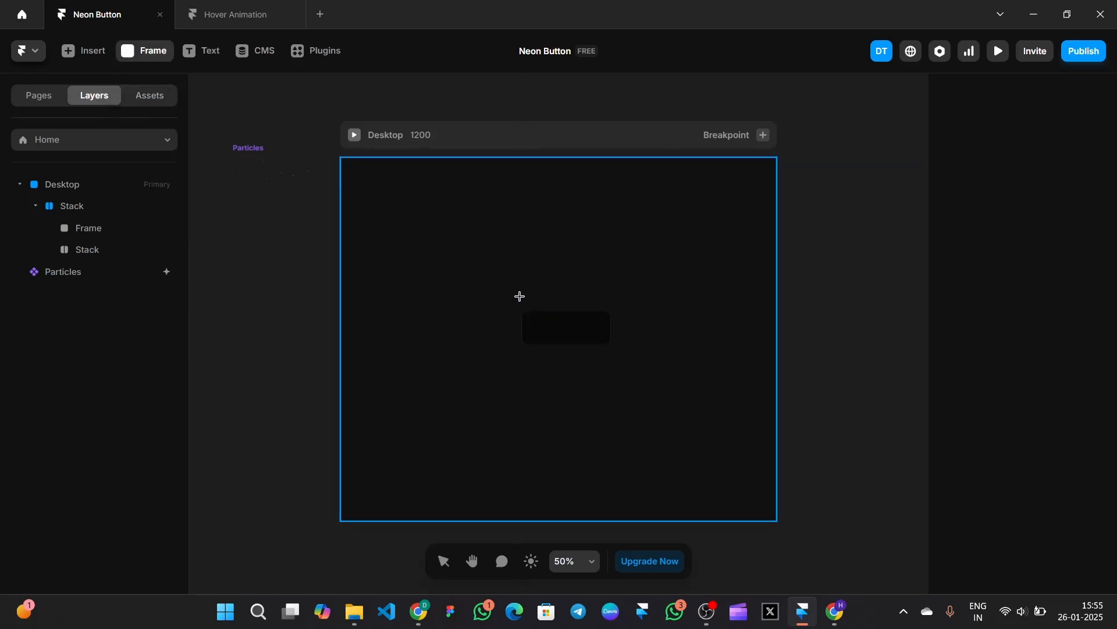
pyautogui.moveTo(520, 297); pyautogui.dragTo(568, 360)
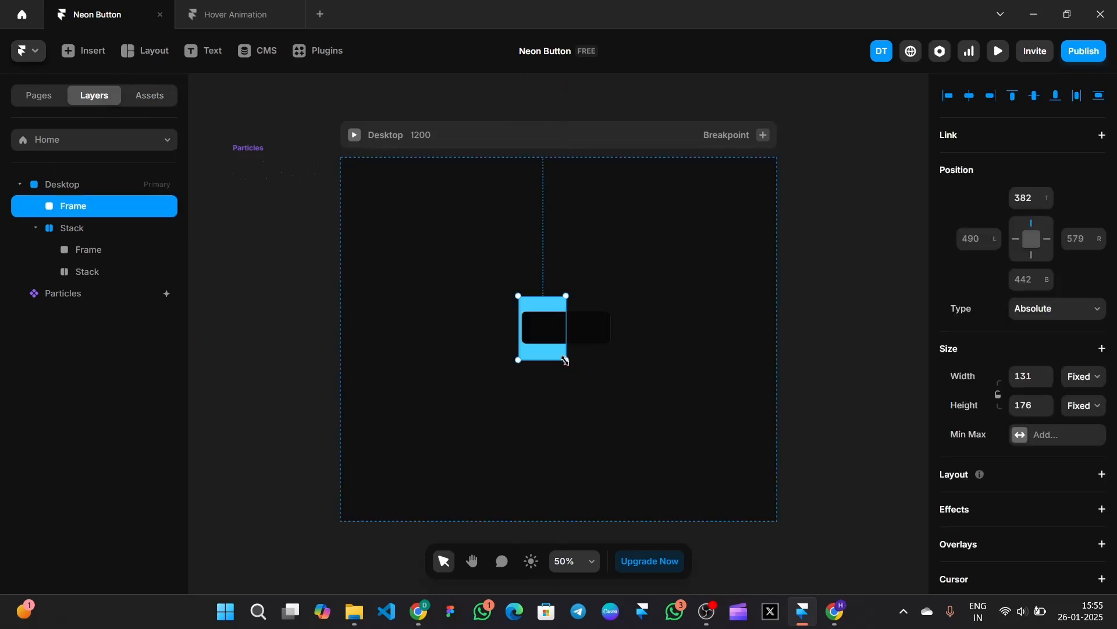
pyautogui.click(98, 269)
pyautogui.moveTo(97, 269); pyautogui.dragTo(96, 249)
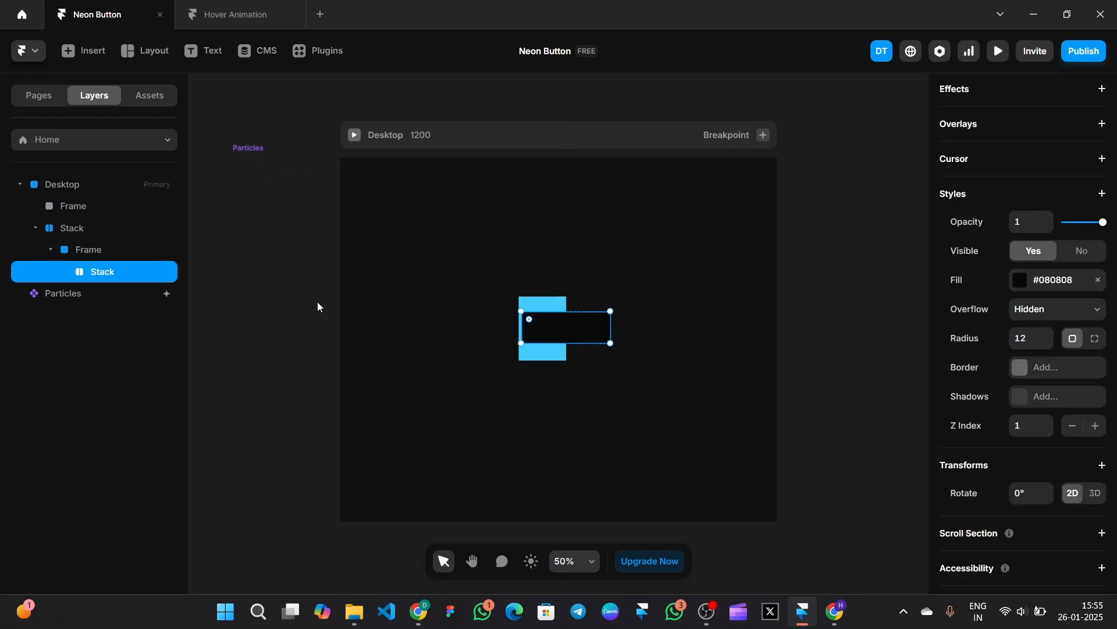
pyautogui.click(555, 308)
pyautogui.moveTo(32, 201); pyautogui.dragTo(124, 250)
pyautogui.moveTo(546, 330); pyautogui.dragTo(527, 328)
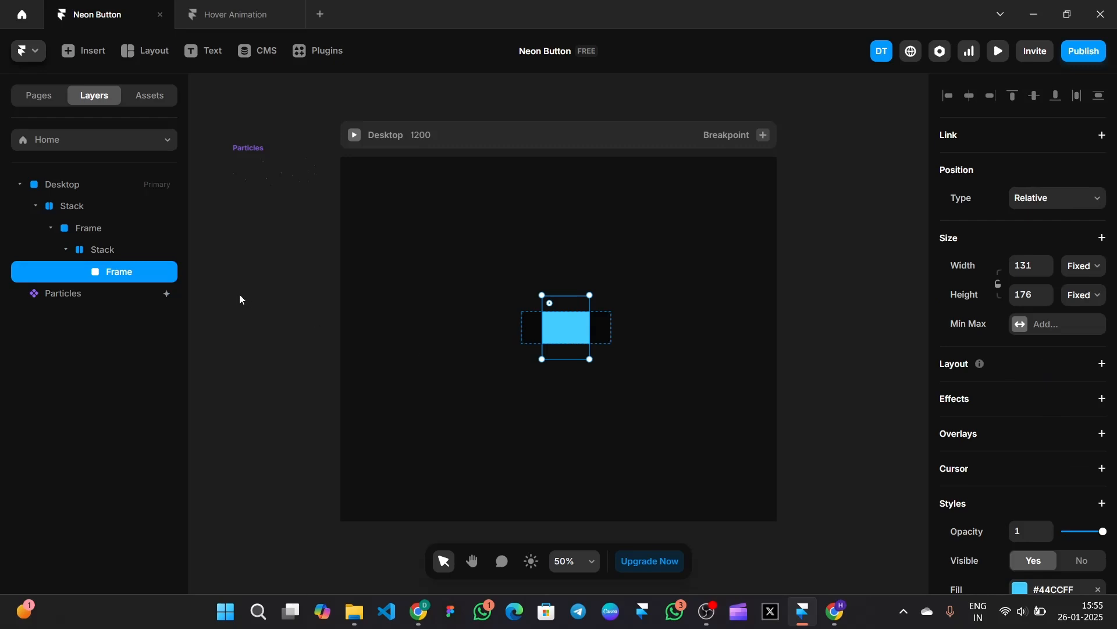
pyautogui.click(1039, 200)
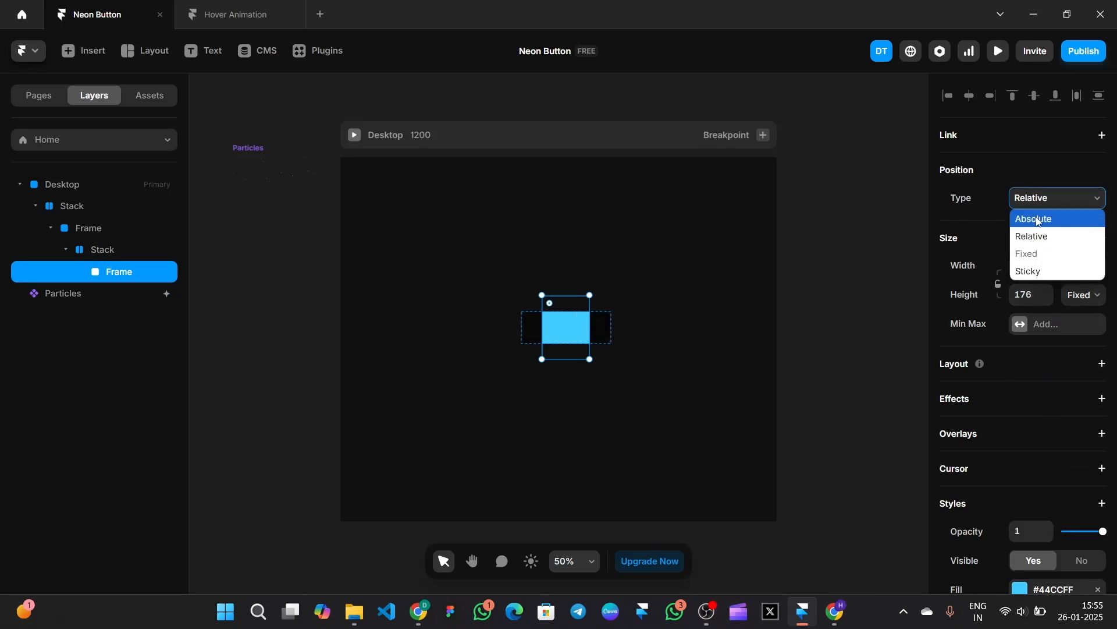
# - Make the blue frame Absolute at the stack's left edge, sized 125 × 125
pyautogui.click(1039, 220)
pyautogui.moveTo(582, 323); pyautogui.dragTo(561, 323)
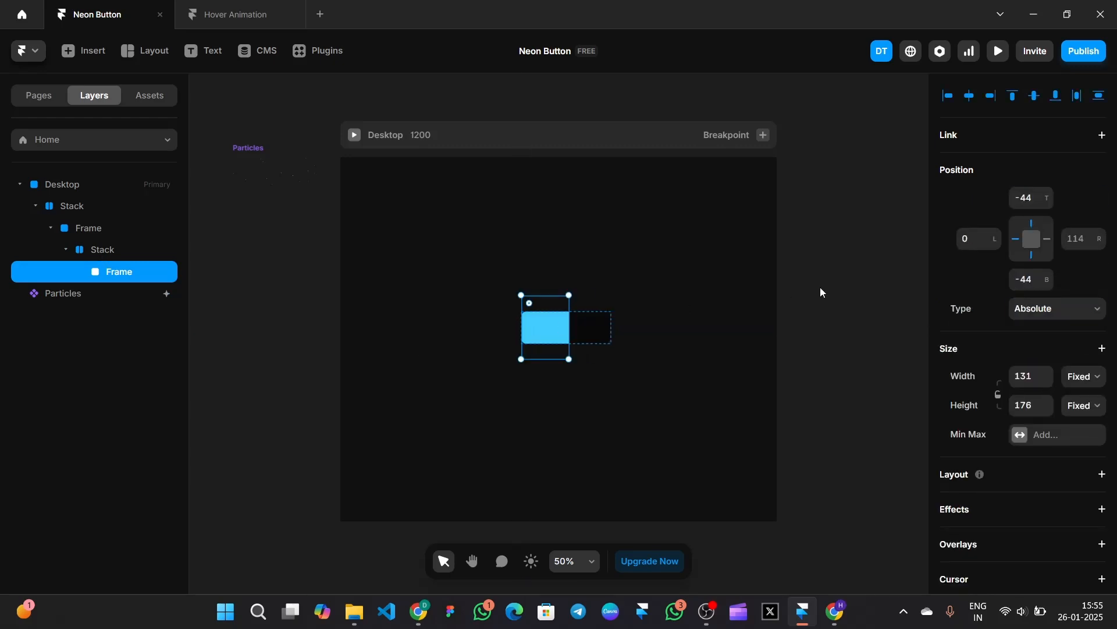
pyautogui.scroll(-2, 1042, 331)
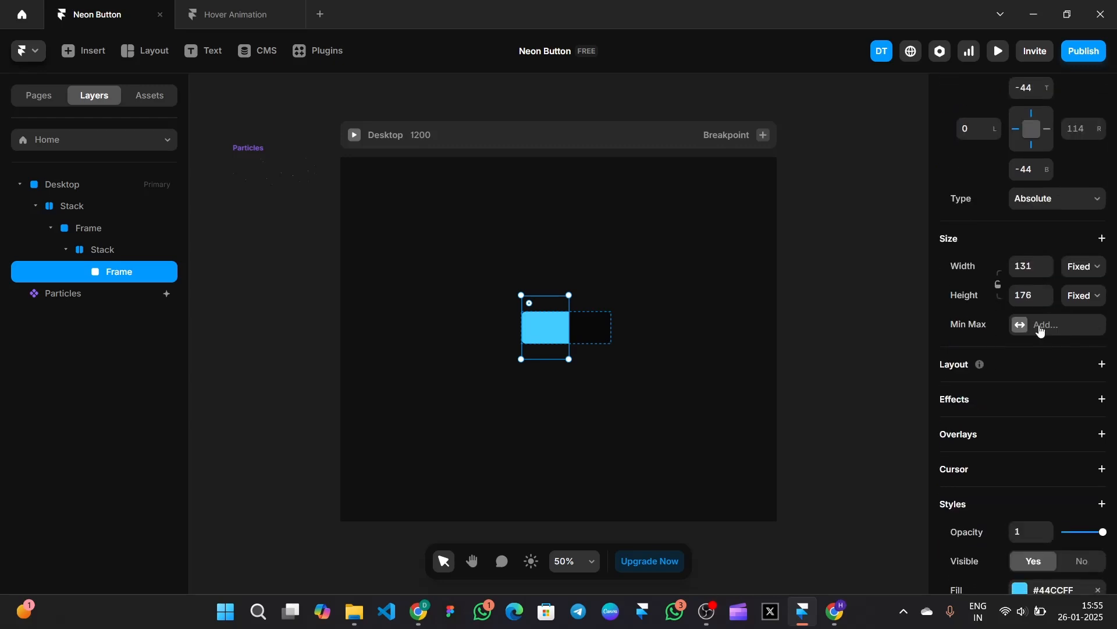
pyautogui.click(1032, 266)
pyautogui.write('125')
pyautogui.click(1033, 294)
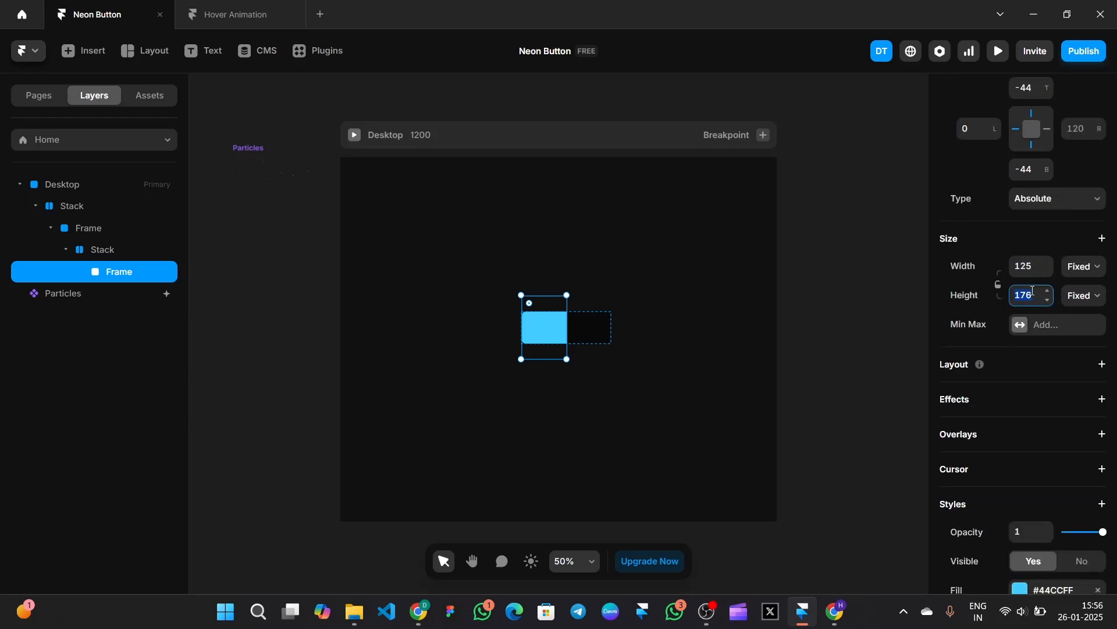
pyautogui.write('125')
pyautogui.scroll(-4, 1024, 323)
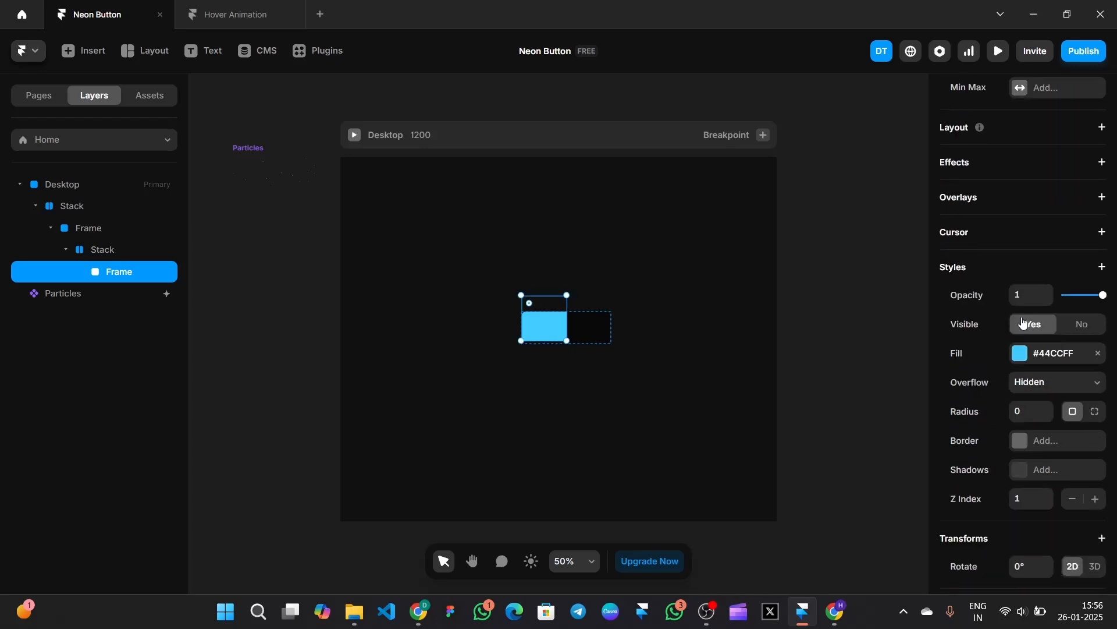
pyautogui.scroll(5, 1024, 323)
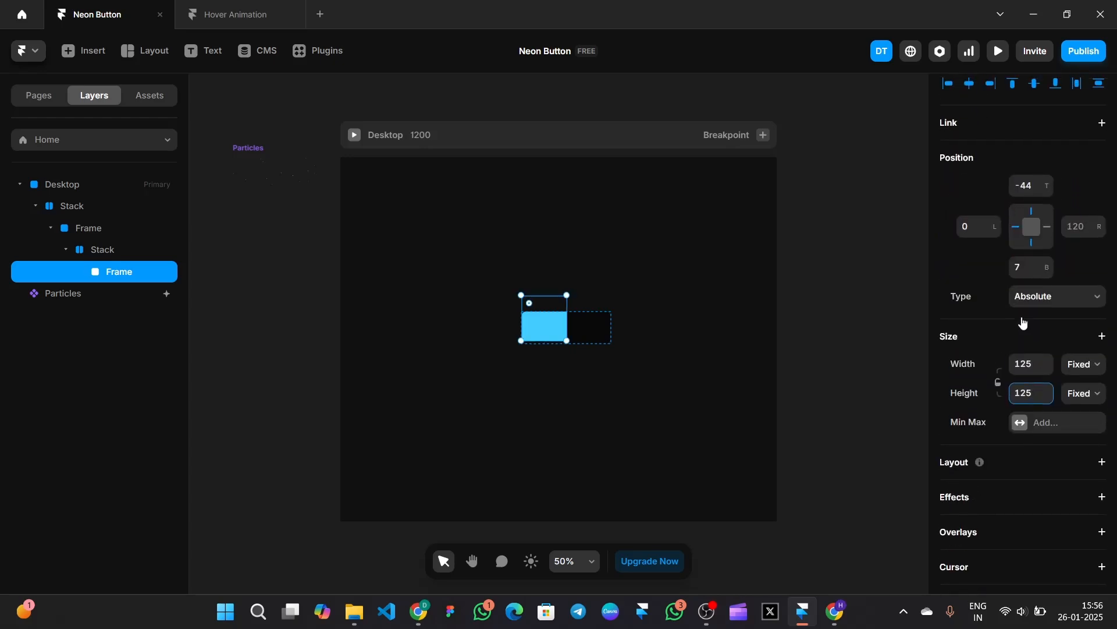
# - Centre the box vertically, remove its blue fill, and set overflow to Visible
pyautogui.click(547, 328)
pyautogui.moveTo(548, 332); pyautogui.dragTo(549, 343)
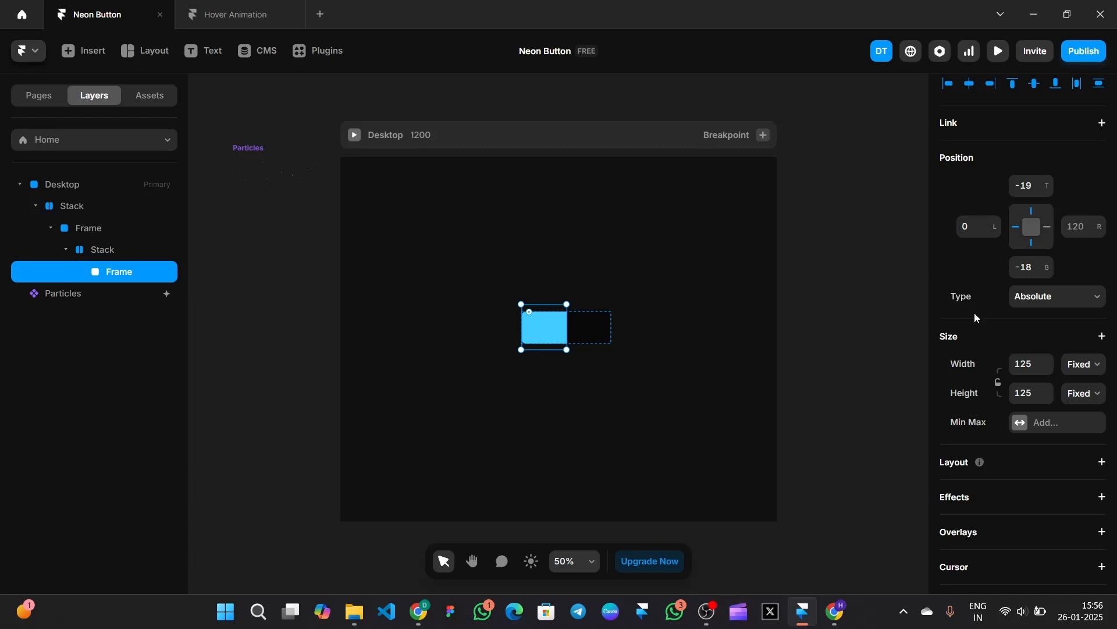
pyautogui.scroll(-5, 1025, 344)
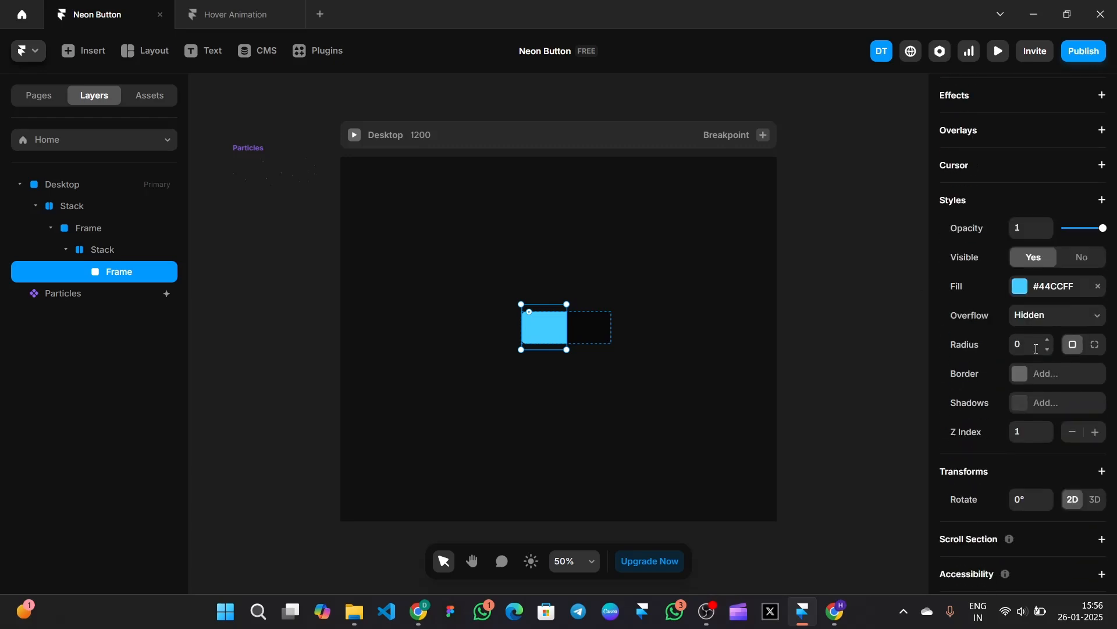
pyautogui.click(1097, 287)
pyautogui.click(1093, 285)
pyautogui.click(1053, 320)
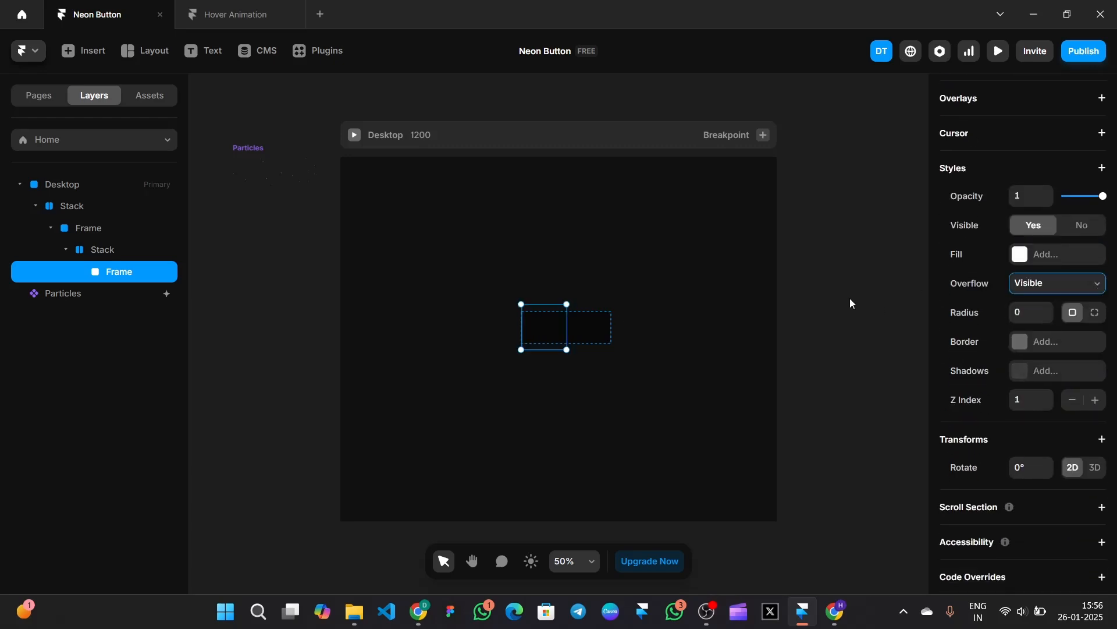
# - Duplicate the empty box, nest the copy inside the original, and give it a rounded corner radius
pyautogui.rightClick(536, 319)
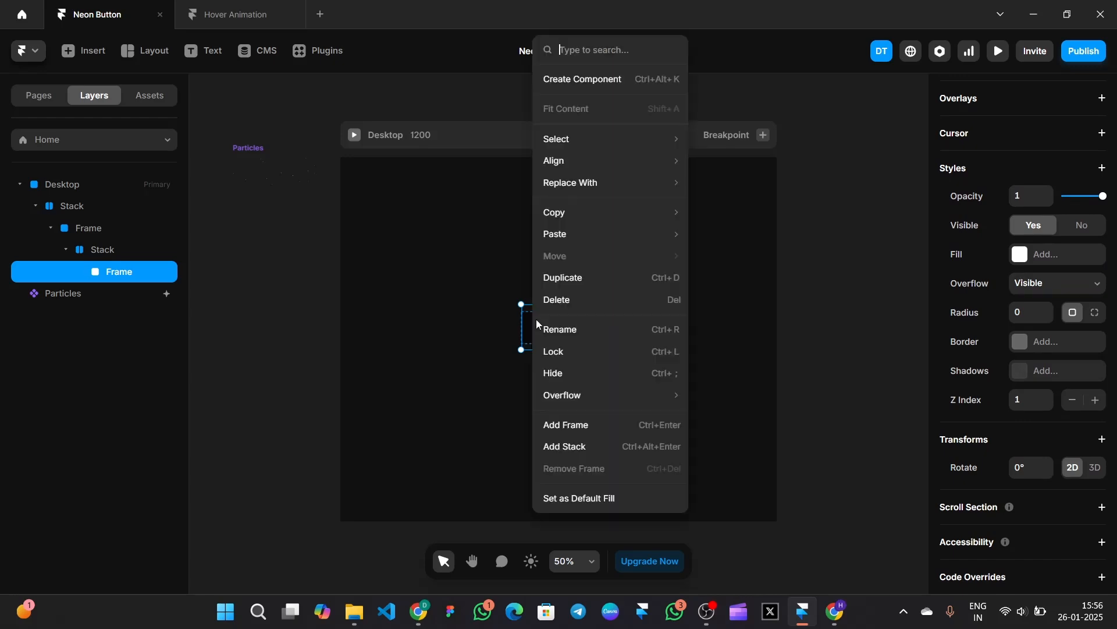
pyautogui.click(562, 284)
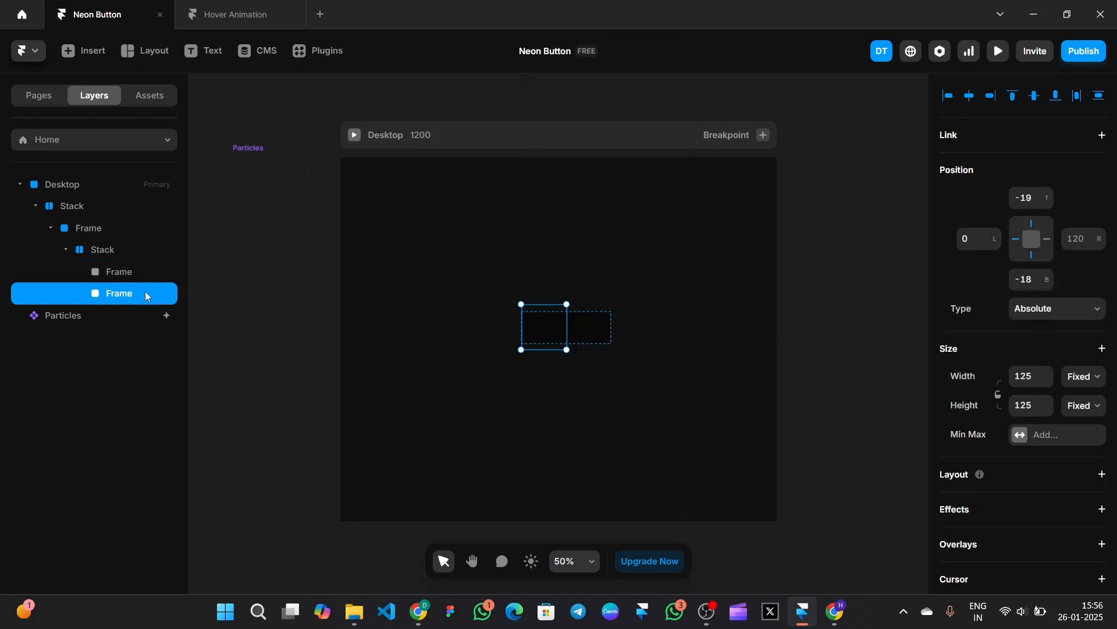
pyautogui.moveTo(146, 296); pyautogui.dragTo(145, 270)
pyautogui.scroll(-5, 1021, 399)
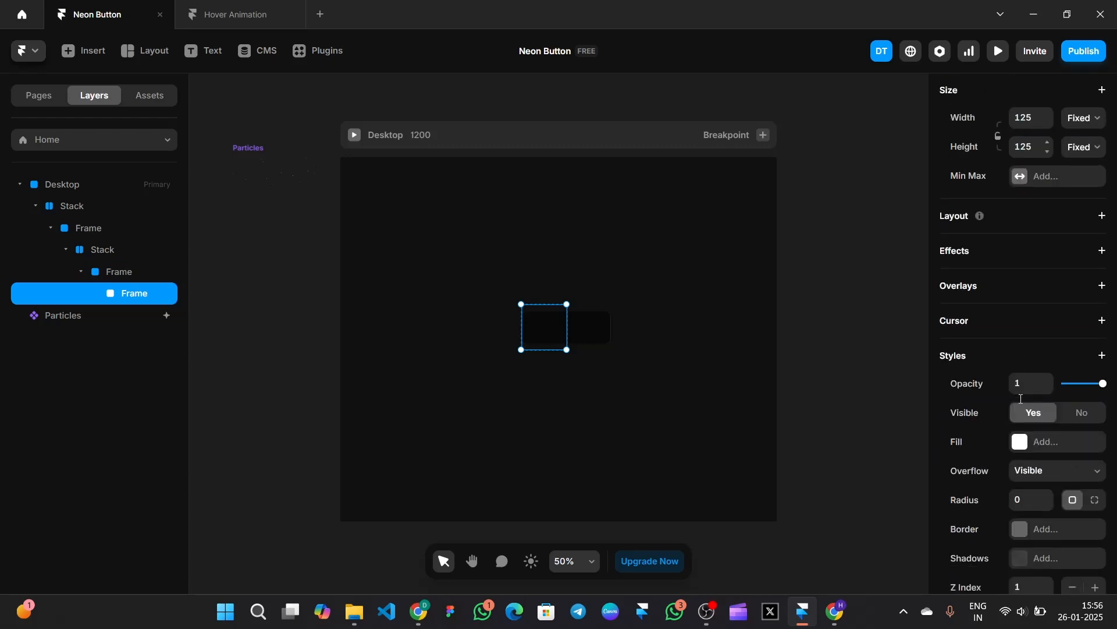
pyautogui.scroll(-2, 1021, 400)
pyautogui.click(1031, 388)
pyautogui.write('40')
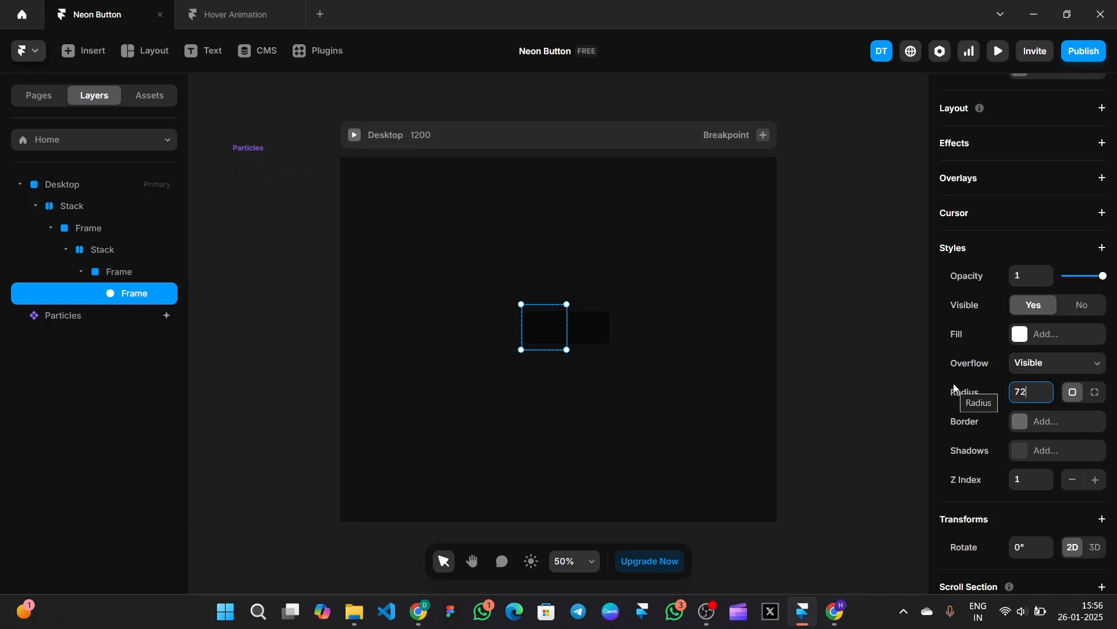
pyautogui.scroll(-1, 996, 382)
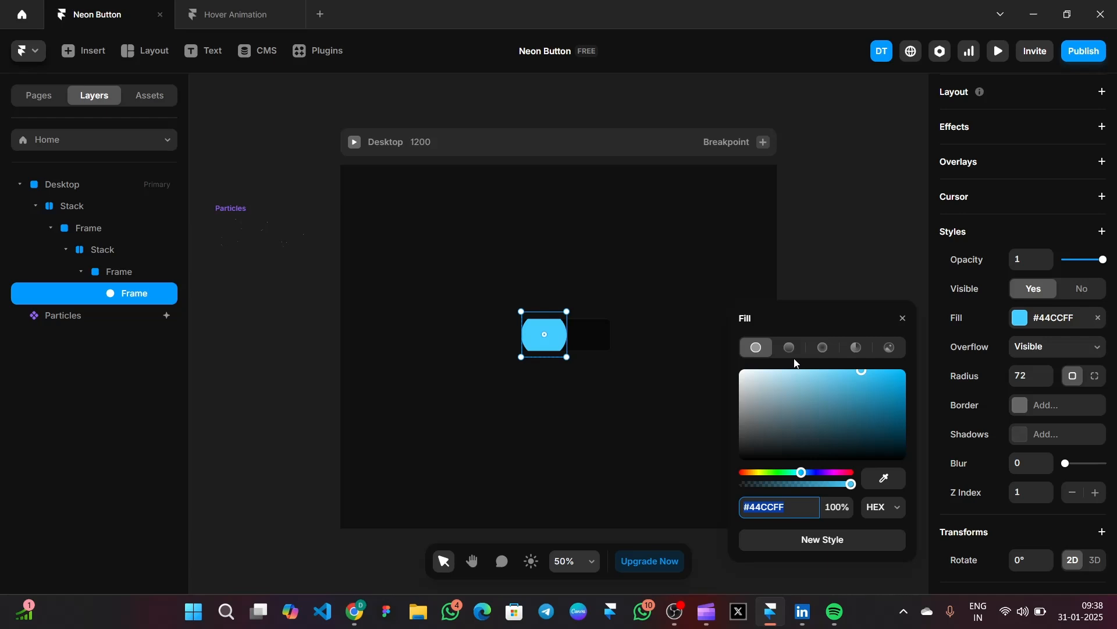
# - Fill the inner Frame with a linear gradient from #A436FF to #D4B6D9
pyautogui.click(789, 348)
pyautogui.click(772, 528)
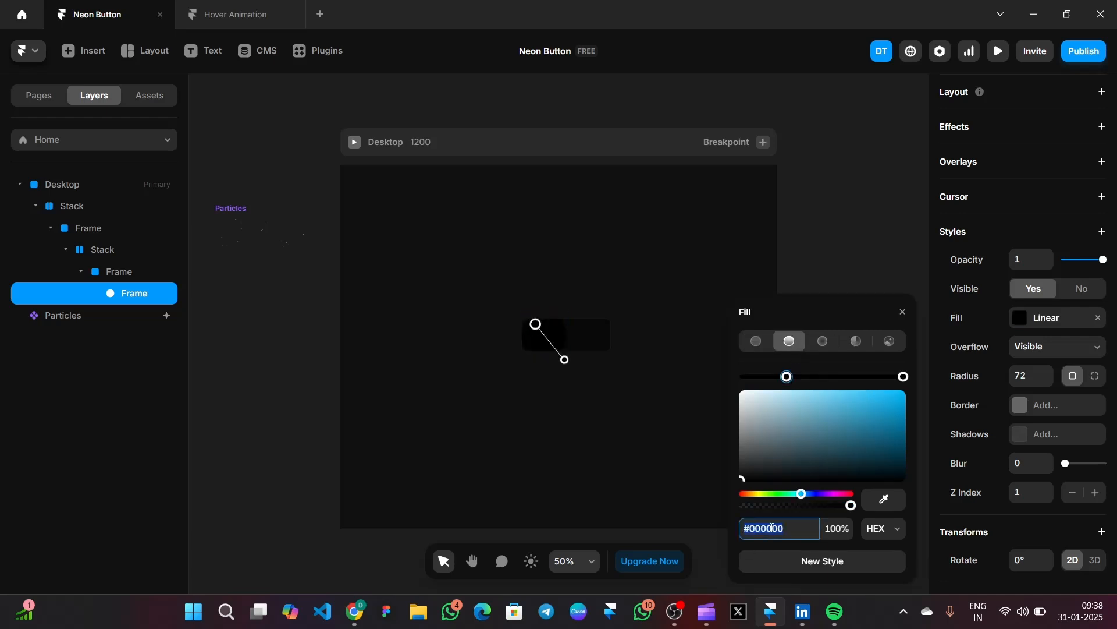
pyautogui.write('a436ff')
pyautogui.press('Return')
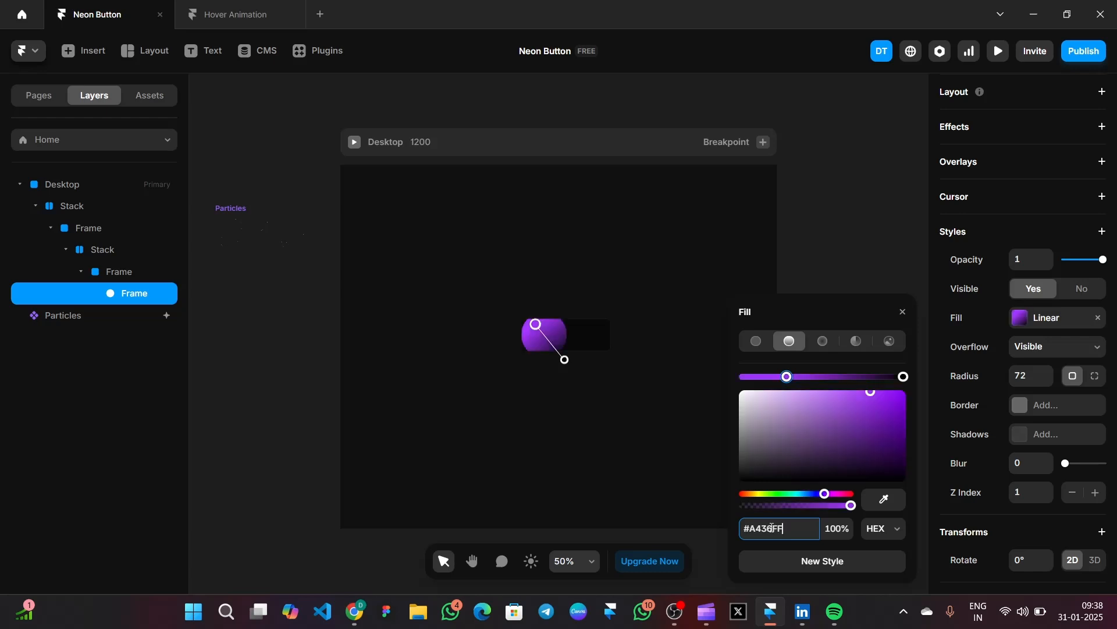
pyautogui.click(904, 377)
pyautogui.click(794, 527)
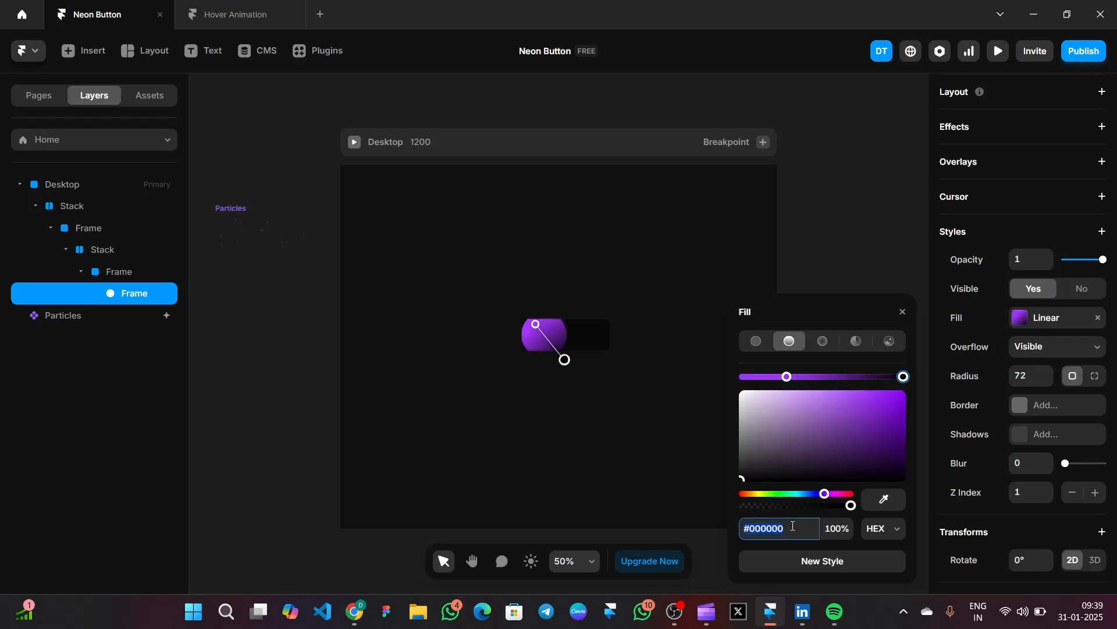
pyautogui.write('d4b6d9')
pyautogui.press('Return')
pyautogui.click(903, 312)
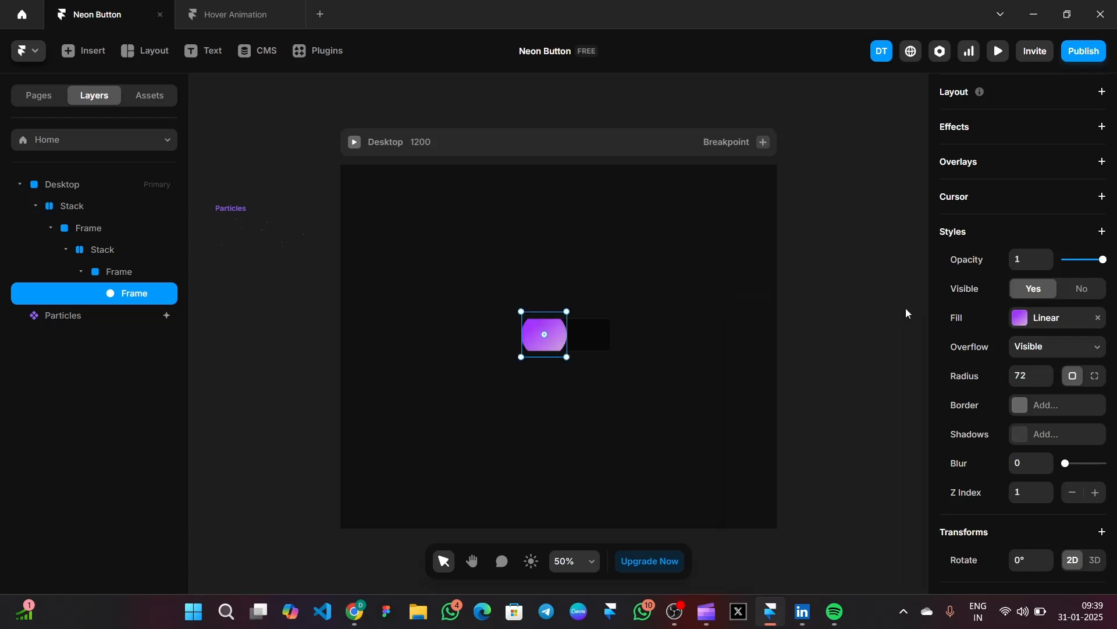
# - Blur the gradient frame to 80 for a soft purple glow
pyautogui.click(1103, 233)
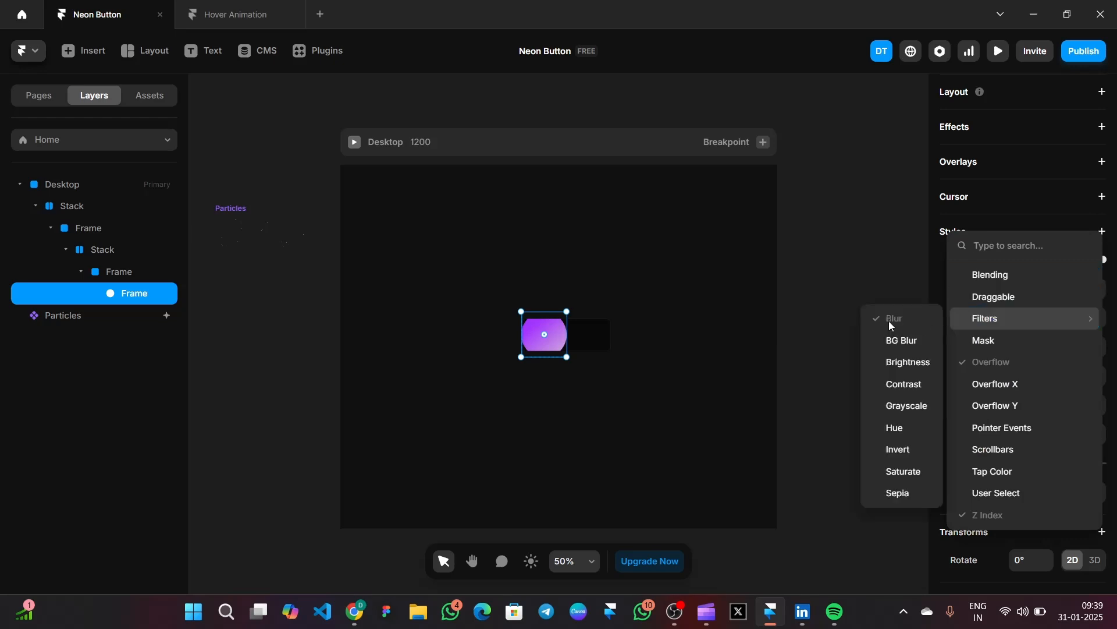
pyautogui.click(836, 394)
pyautogui.click(1024, 459)
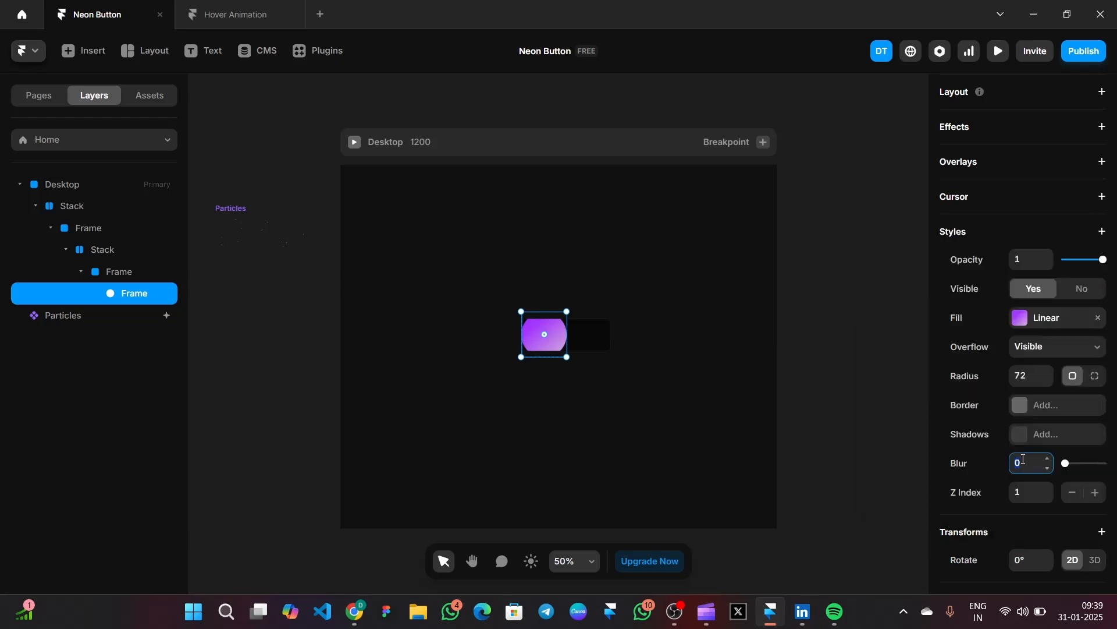
pyautogui.write('80')
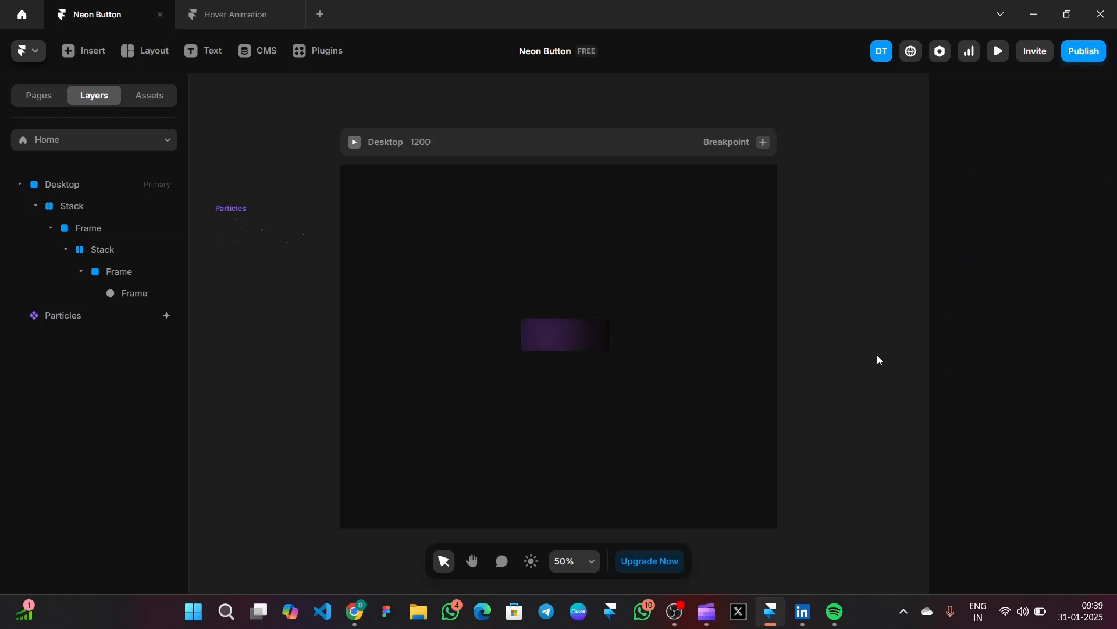
pyautogui.scroll(-1, 850, 340)
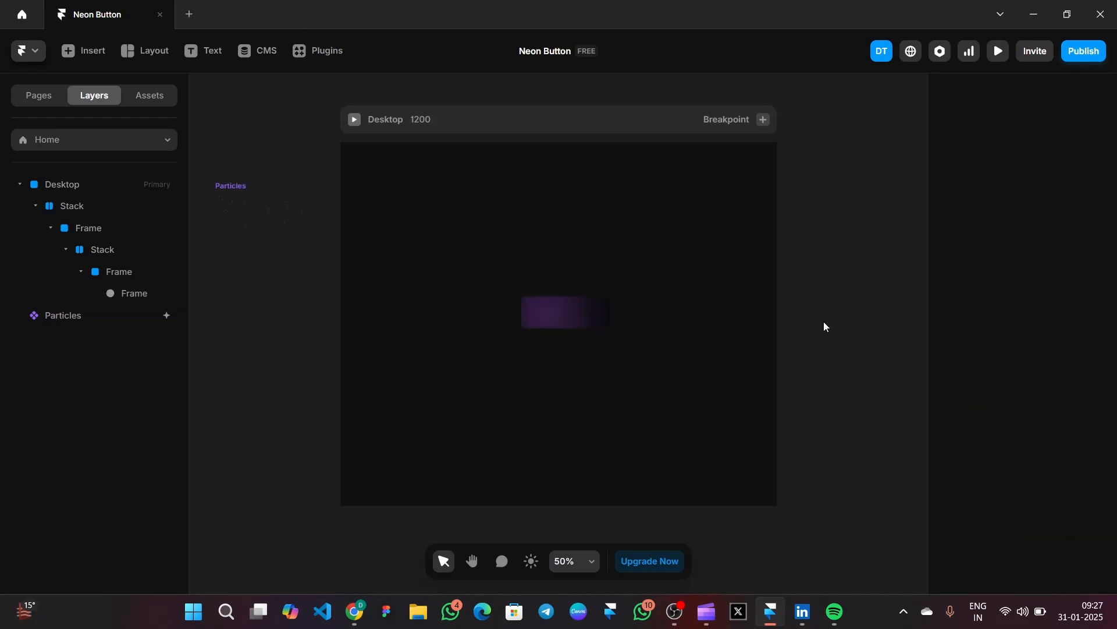
# - Add a 'Hover Me' text layer inside the button
pyautogui.click(203, 52)
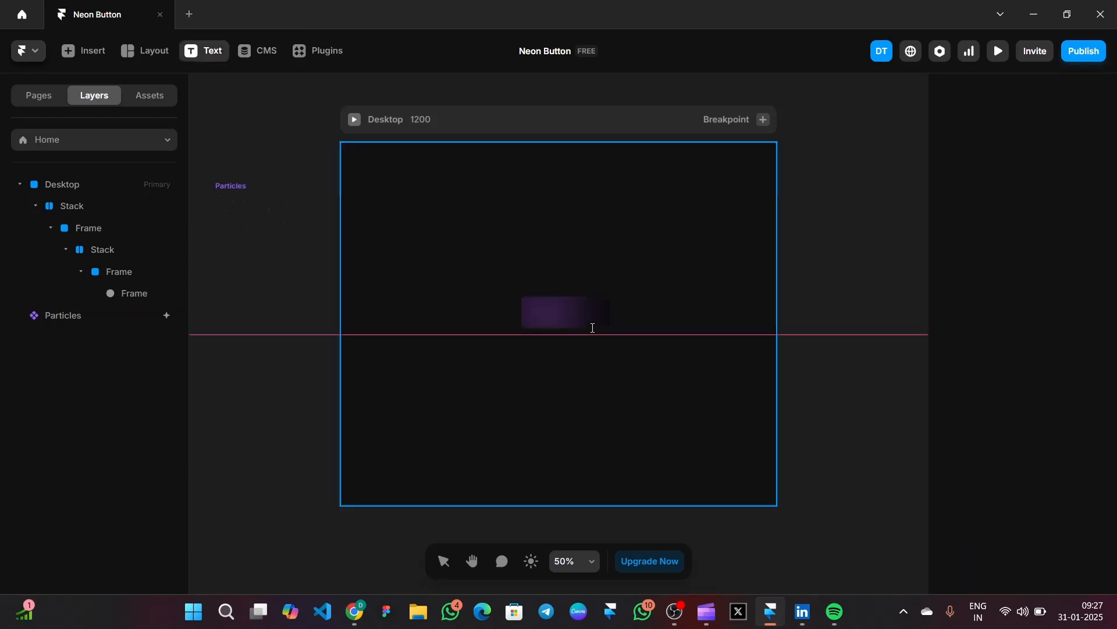
pyautogui.click(575, 313)
pyautogui.write('Hover')
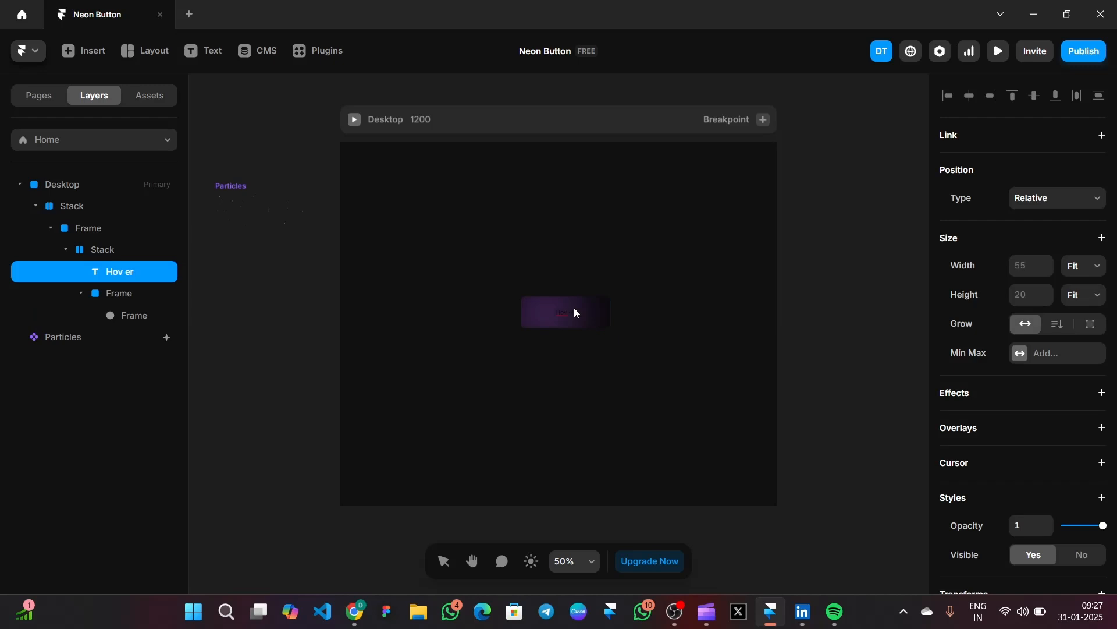
pyautogui.write('er Me')
pyautogui.press('Escape')
# - Style the Hover Me text at size 30, colour #FFFFFF, font Jost
pyautogui.scroll(-5, 1006, 333)
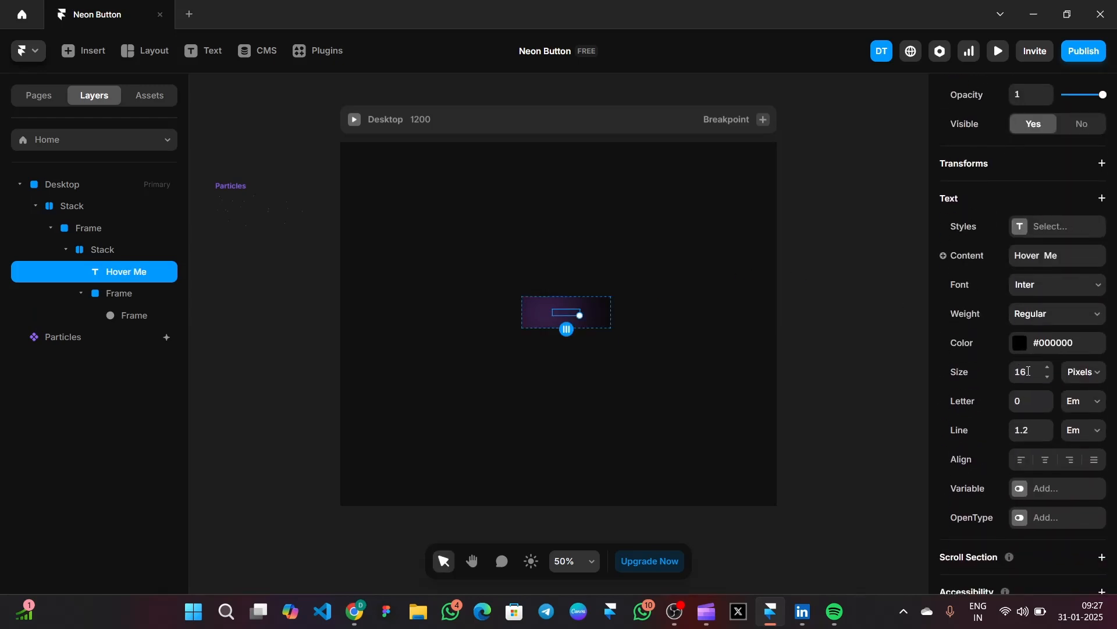
pyautogui.doubleClick(1029, 371)
pyautogui.write('30')
pyautogui.press('Return')
pyautogui.click(1015, 348)
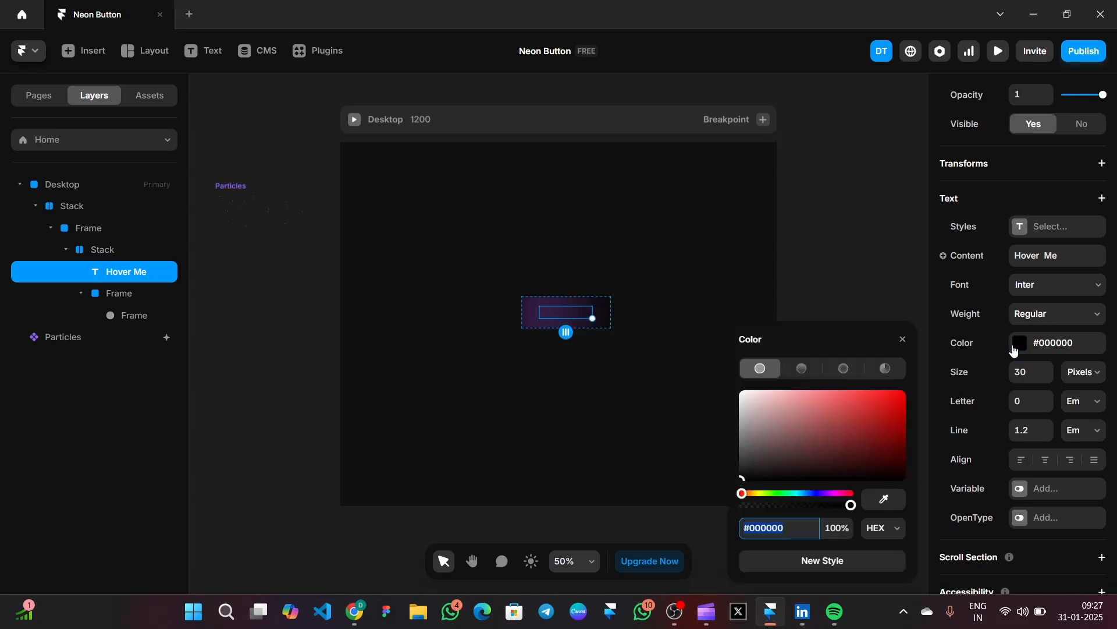
pyautogui.write('ffffff')
pyautogui.press('Return')
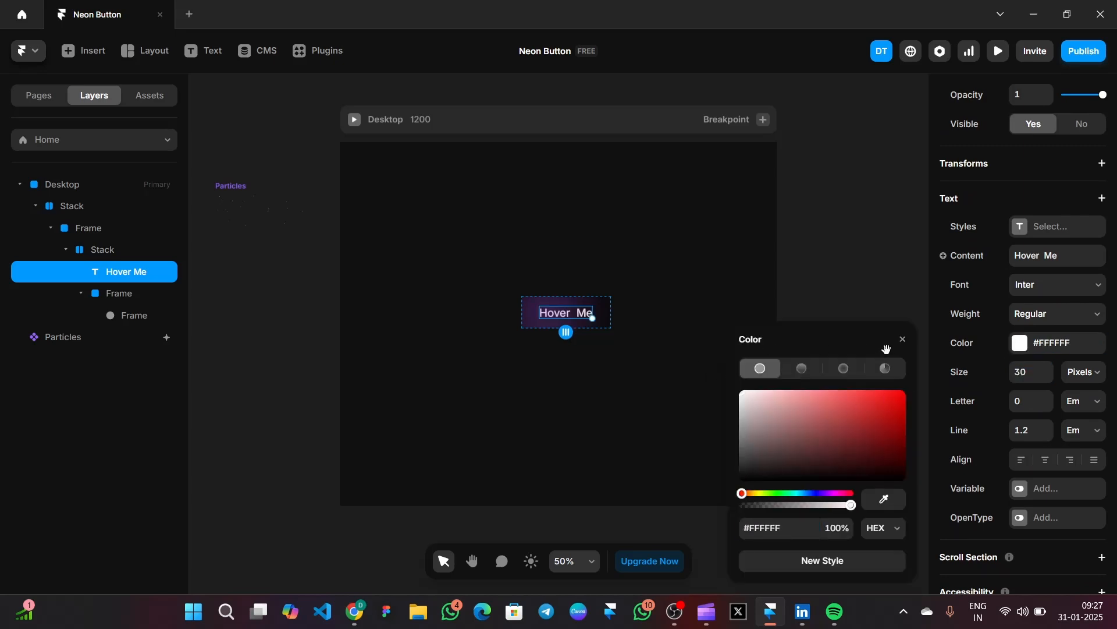
pyautogui.click(903, 338)
pyautogui.click(1042, 285)
pyautogui.write('j')
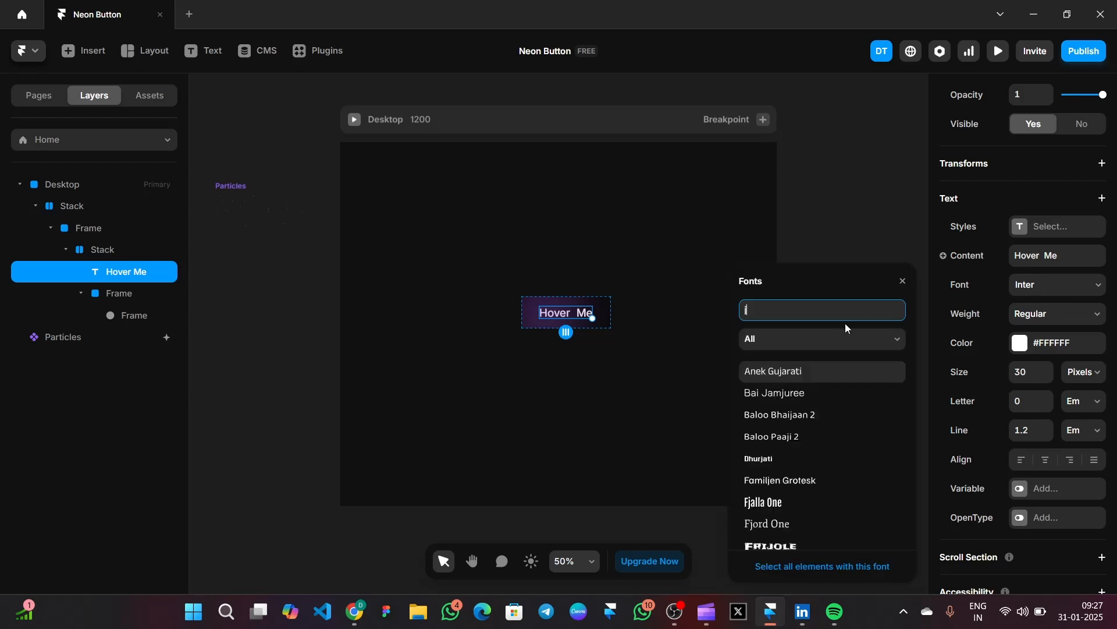
pyautogui.write('ost')
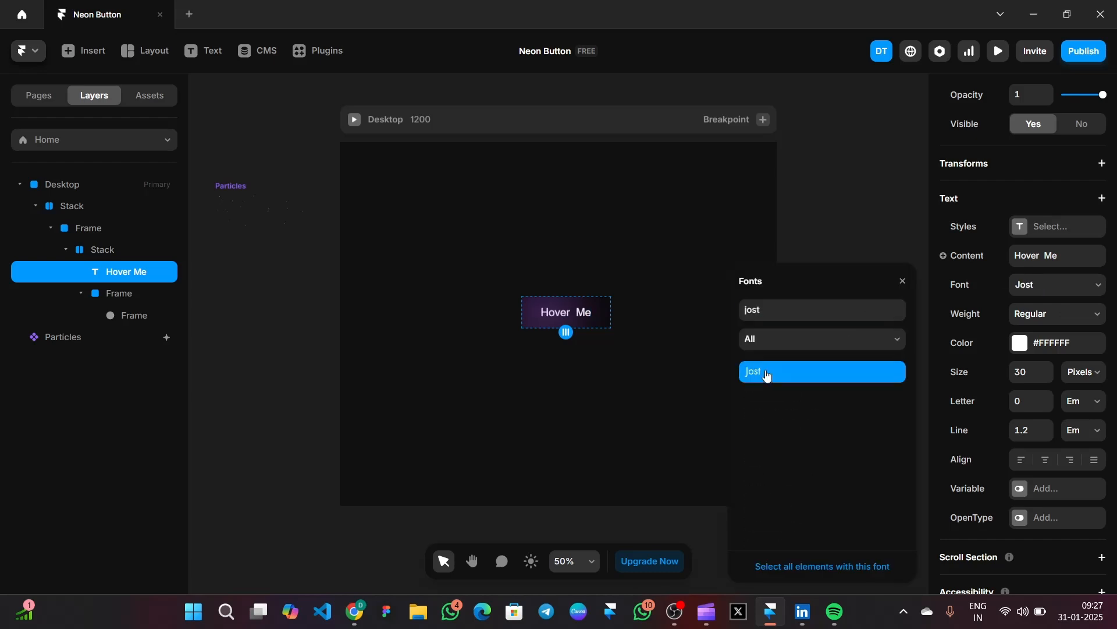
pyautogui.click(902, 283)
pyautogui.click(820, 293)
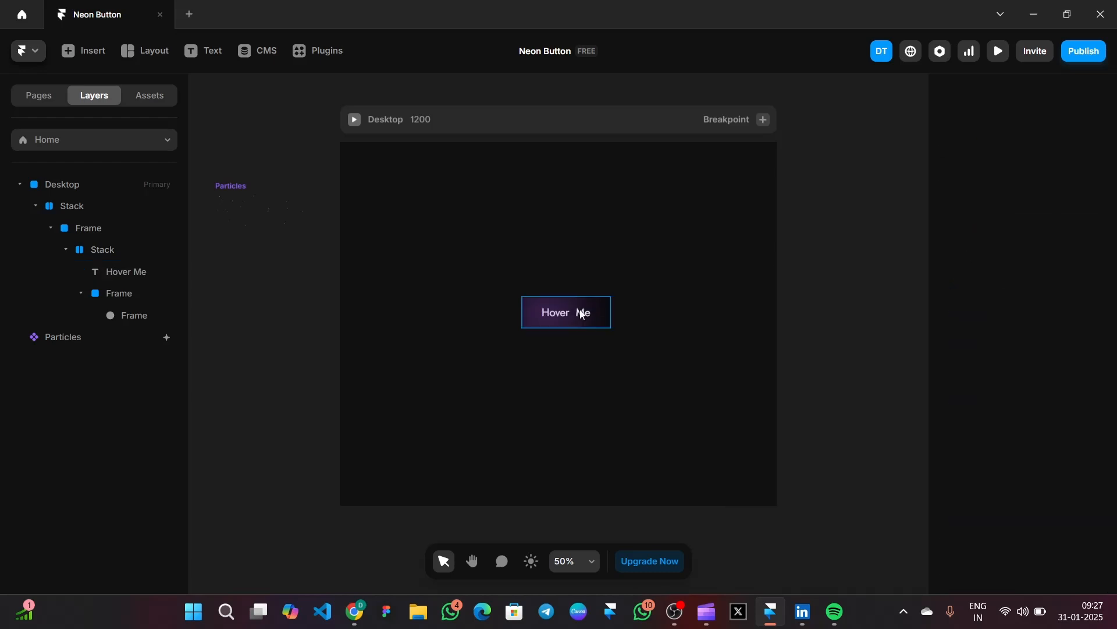
# - Insert a Feather icon before the Hover Me label and set it to the Gift icon
pyautogui.click(84, 53)
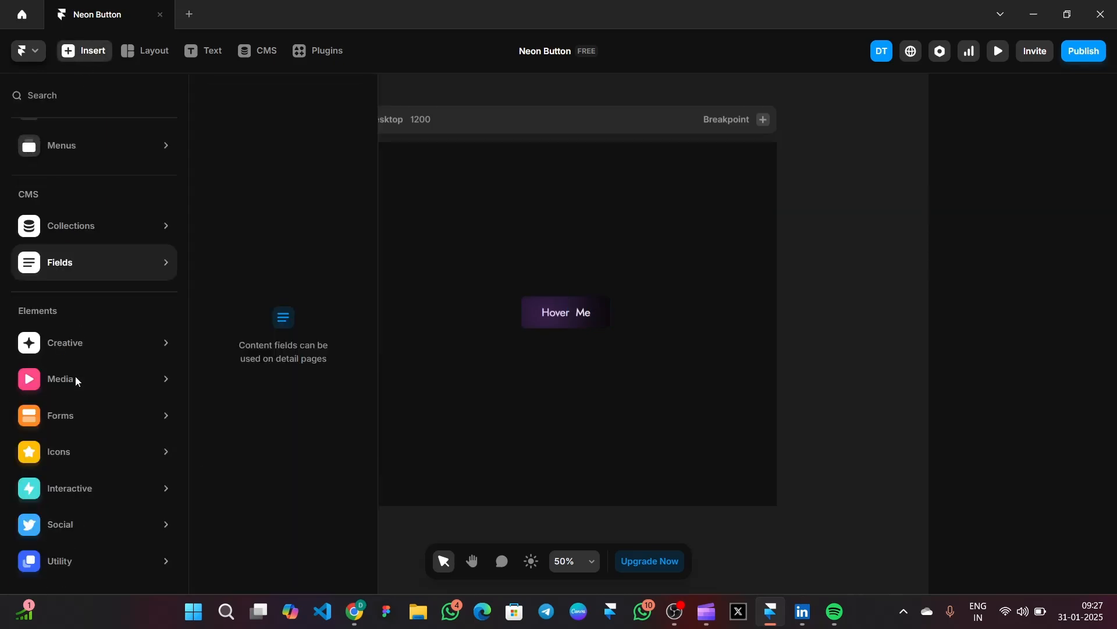
pyautogui.moveTo(111, 452)
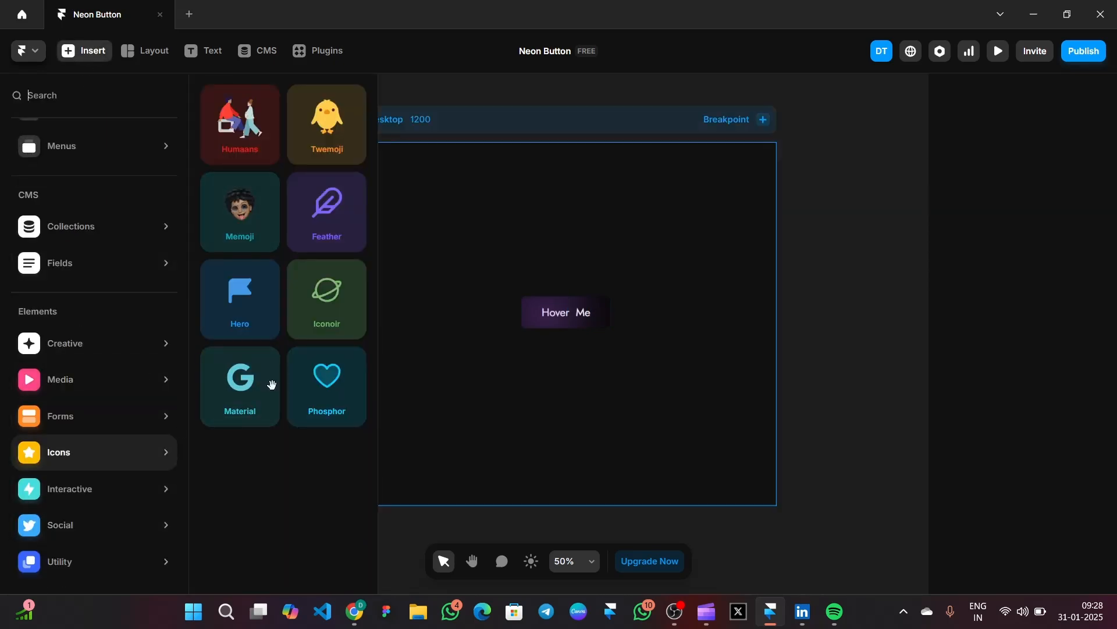
pyautogui.moveTo(353, 227); pyautogui.dragTo(542, 314)
pyautogui.scroll(-5, 1111, 425)
pyautogui.click(1067, 335)
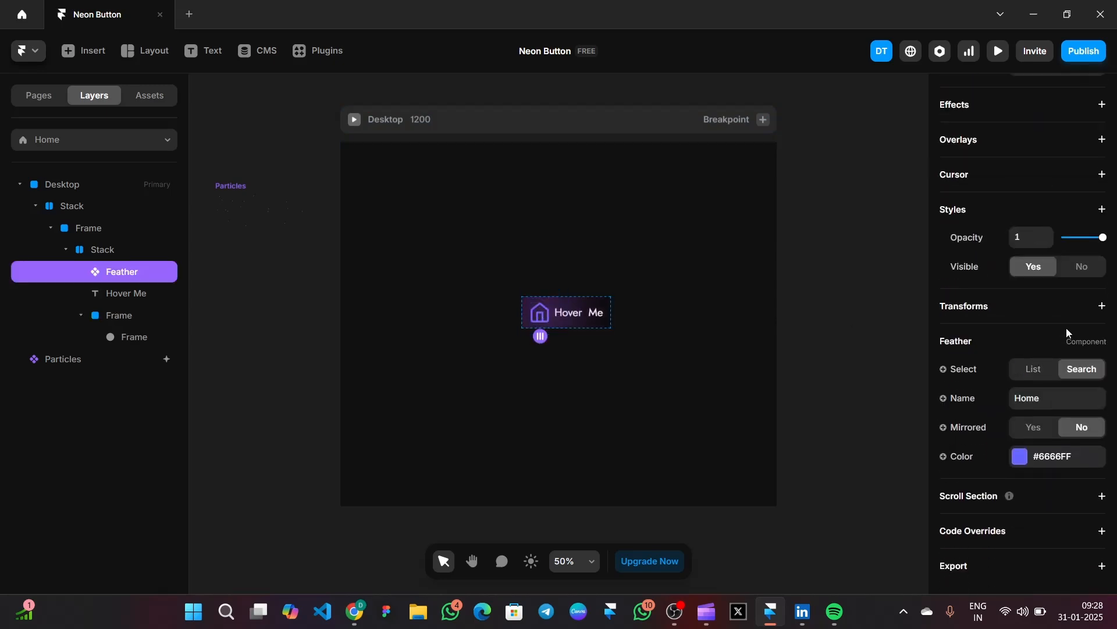
pyautogui.click(1055, 400)
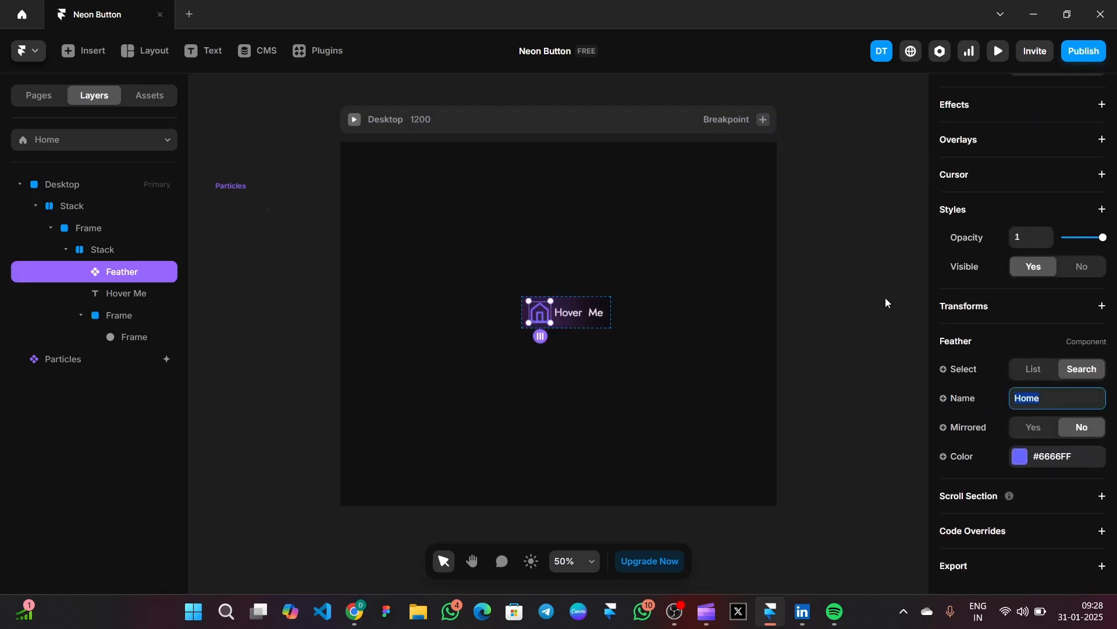
pyautogui.write('Gift')
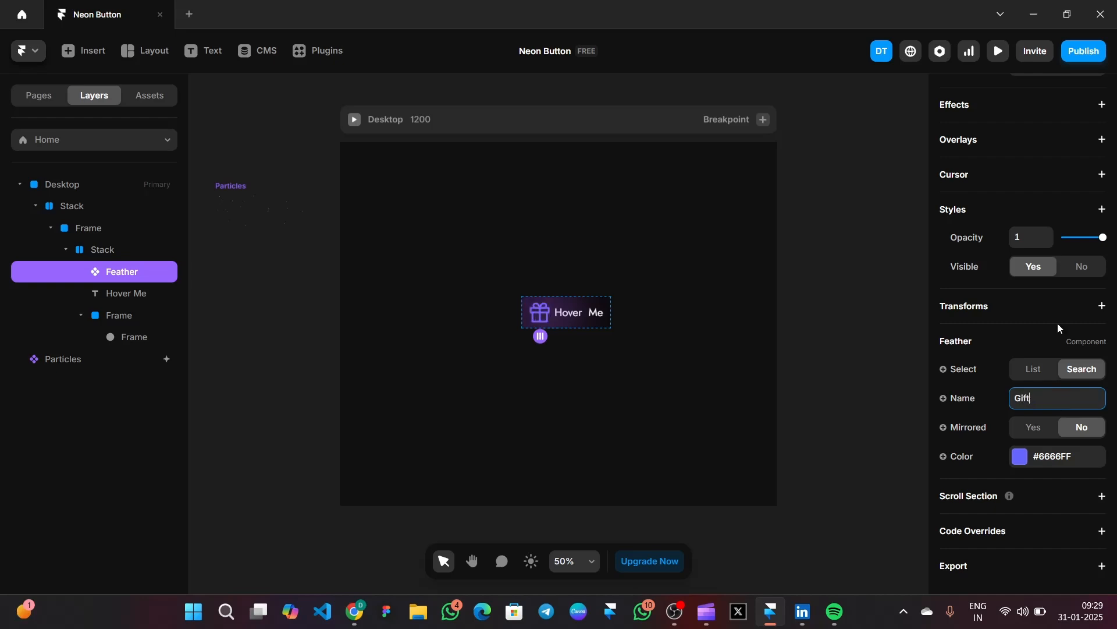
pyautogui.scroll(5, 1057, 323)
# - Resize the gift icon to 24 × 24
pyautogui.click(1021, 231)
pyautogui.write('24')
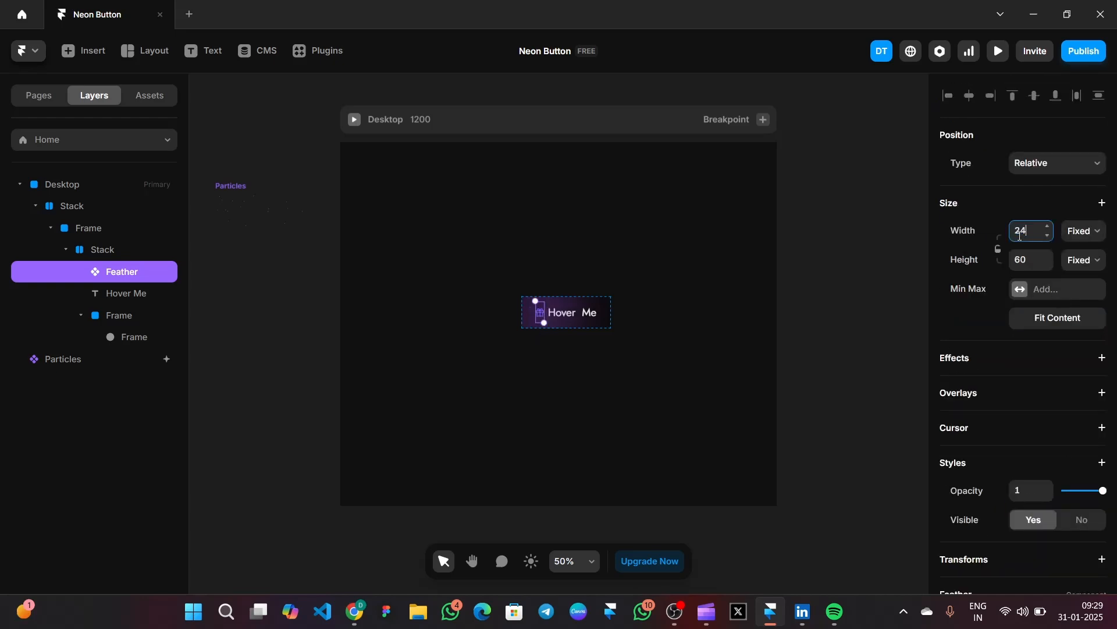
pyautogui.click(1031, 261)
pyautogui.write('24')
pyautogui.click(836, 282)
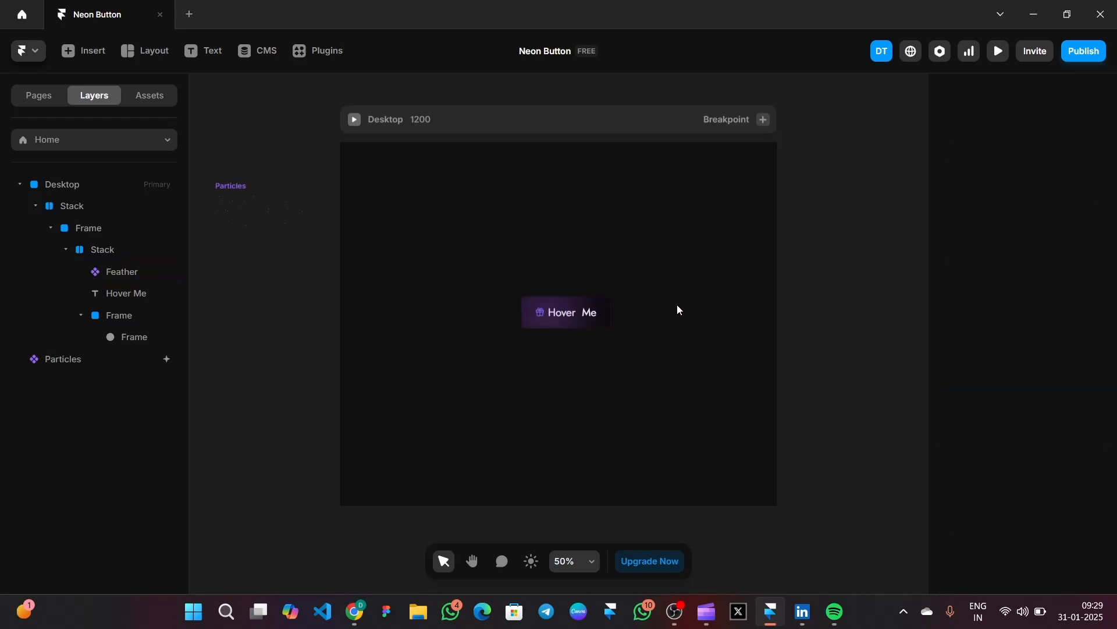
# - Select the button's inner Stack layer
pyautogui.click(604, 305)
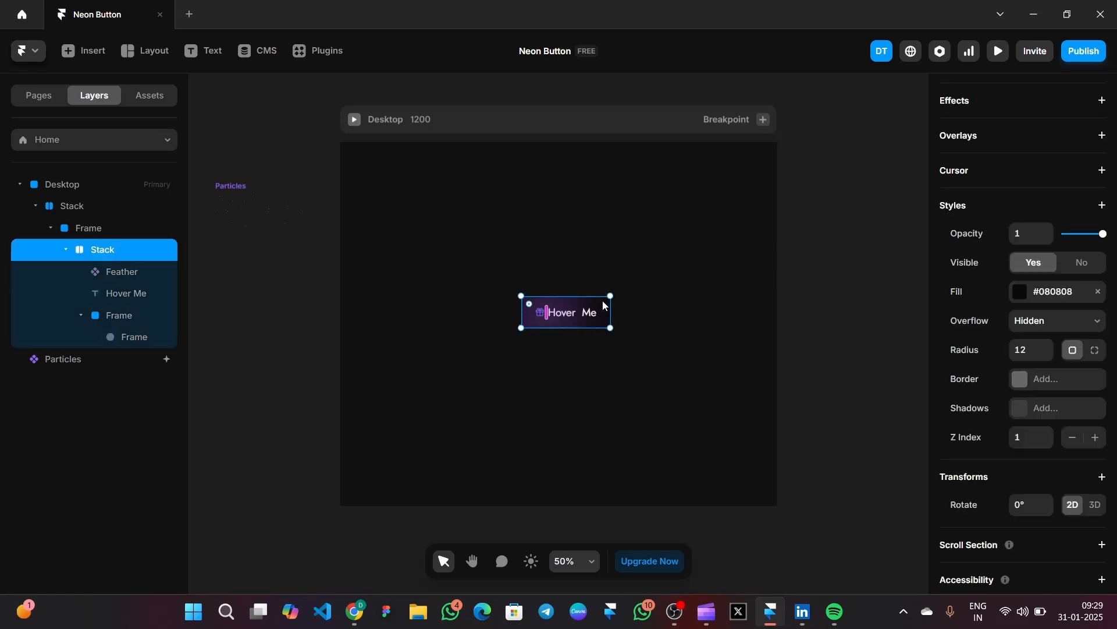
pyautogui.click(92, 233)
pyautogui.click(89, 210)
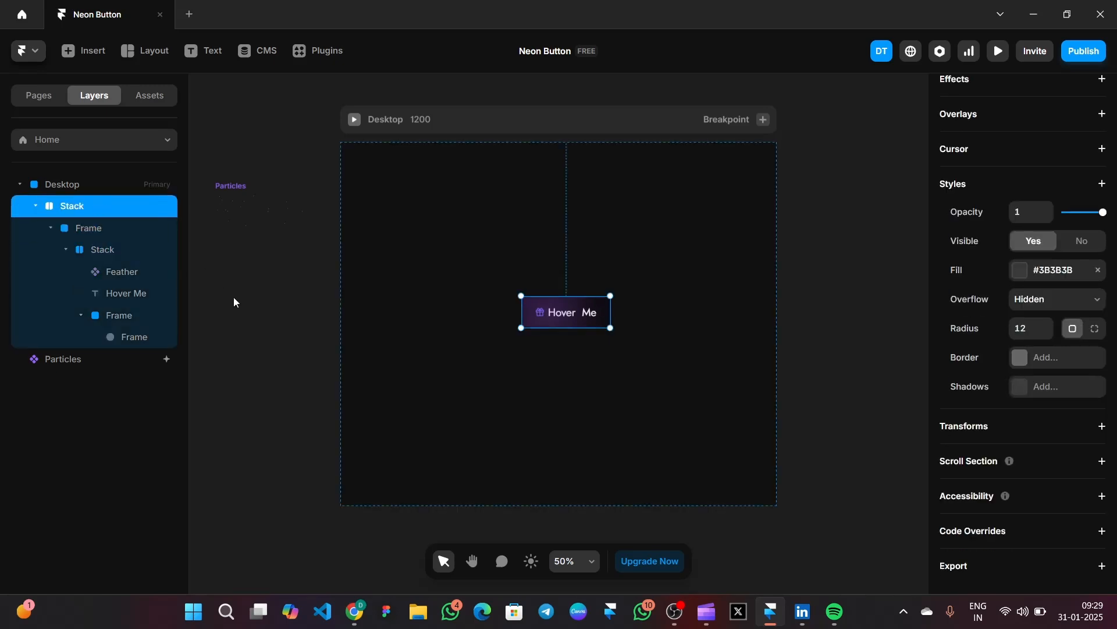
pyautogui.click(235, 301)
pyautogui.click(137, 254)
# - Add a 1 px solid border coloured #603F91 to the inner Stack
pyautogui.scroll(-2, 1086, 364)
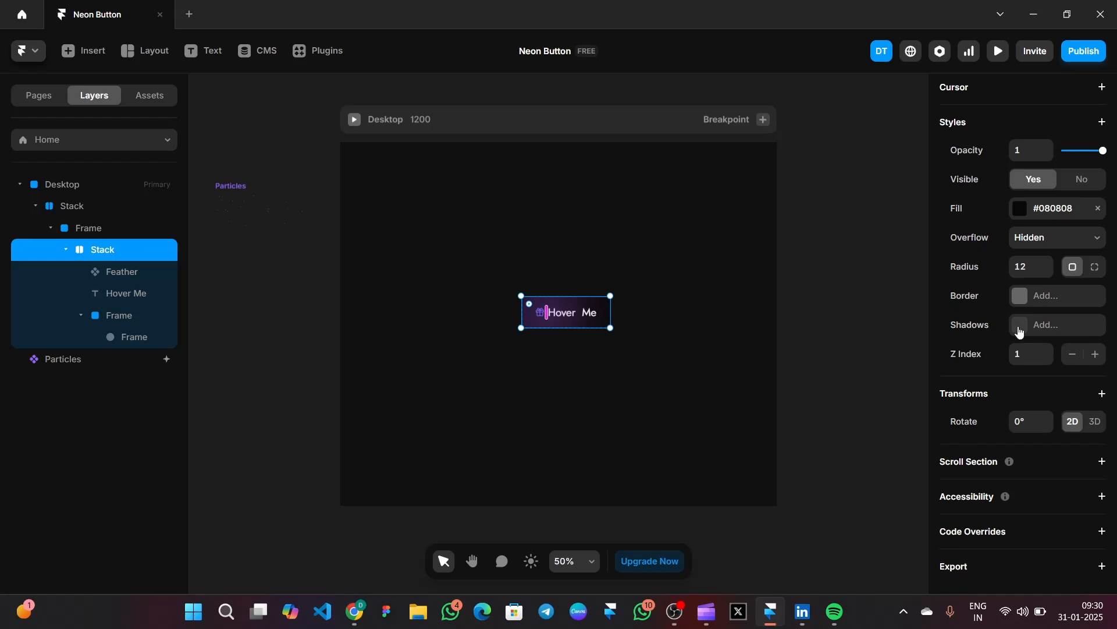
pyautogui.click(1020, 302)
pyautogui.click(820, 339)
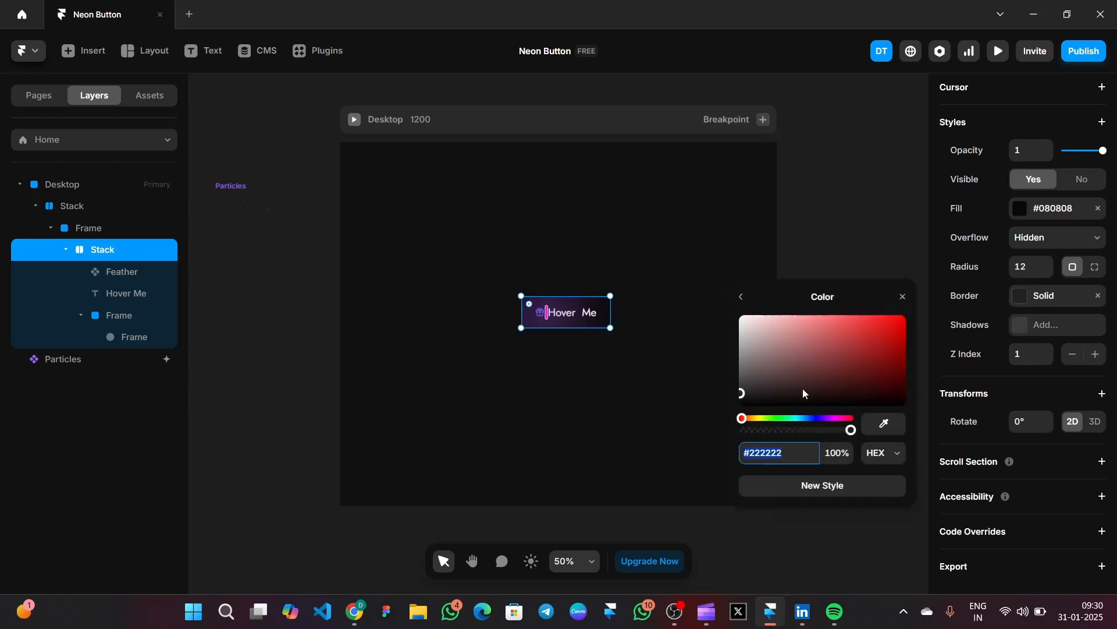
pyautogui.write('603f91')
pyautogui.press('Return')
pyautogui.click(741, 297)
pyautogui.click(854, 213)
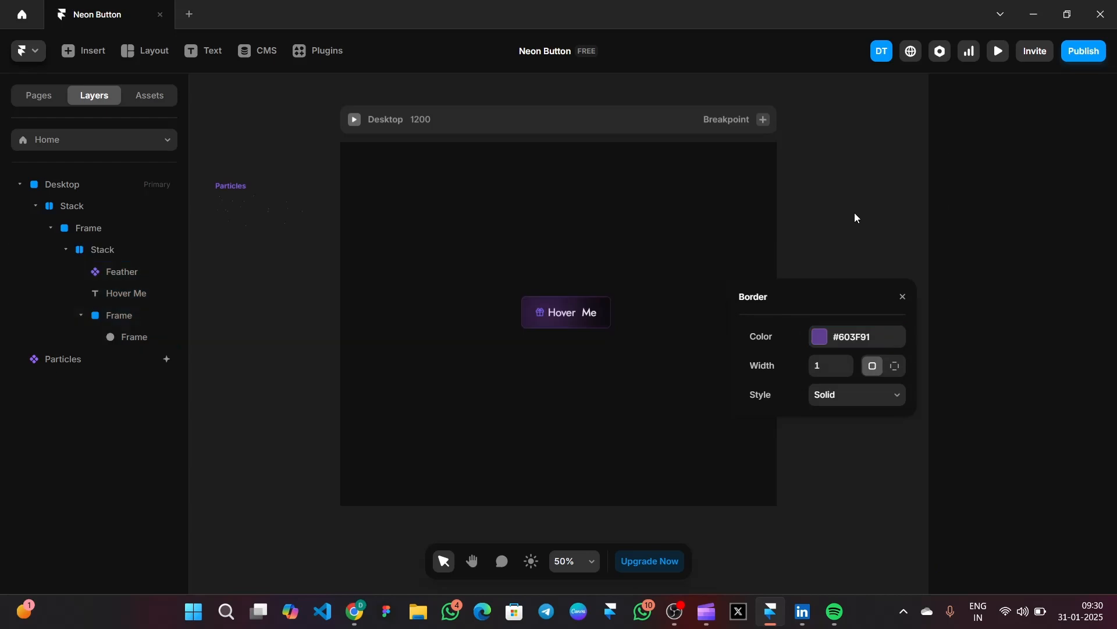
pyautogui.click(84, 209)
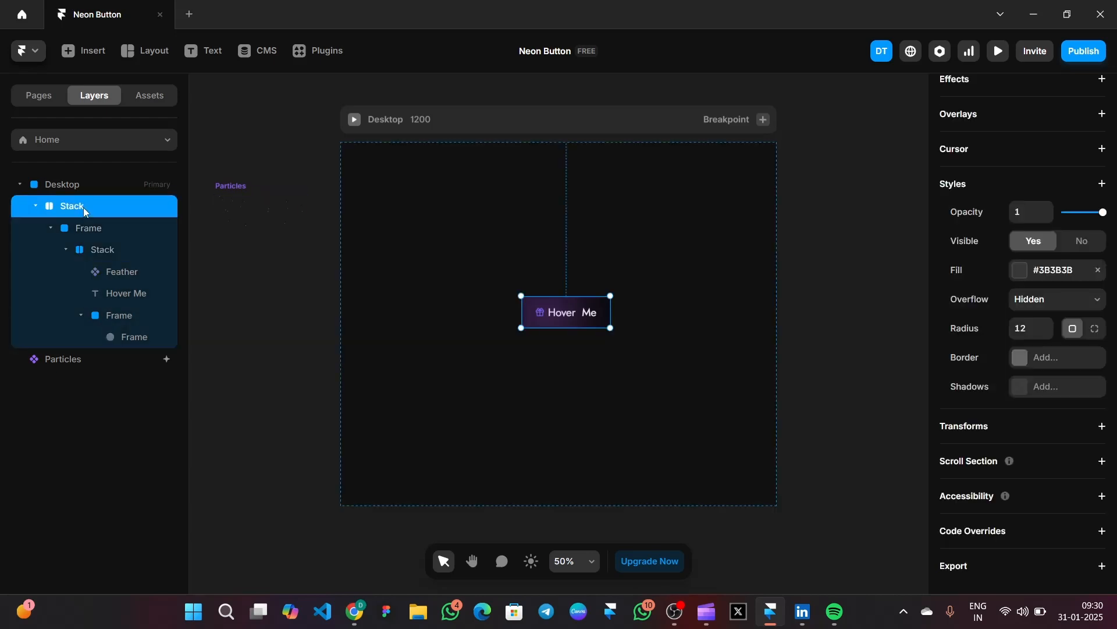
# - Turn the outer Stack into a component named 'Neon Button'
pyautogui.rightClick(83, 207)
pyautogui.click(127, 158)
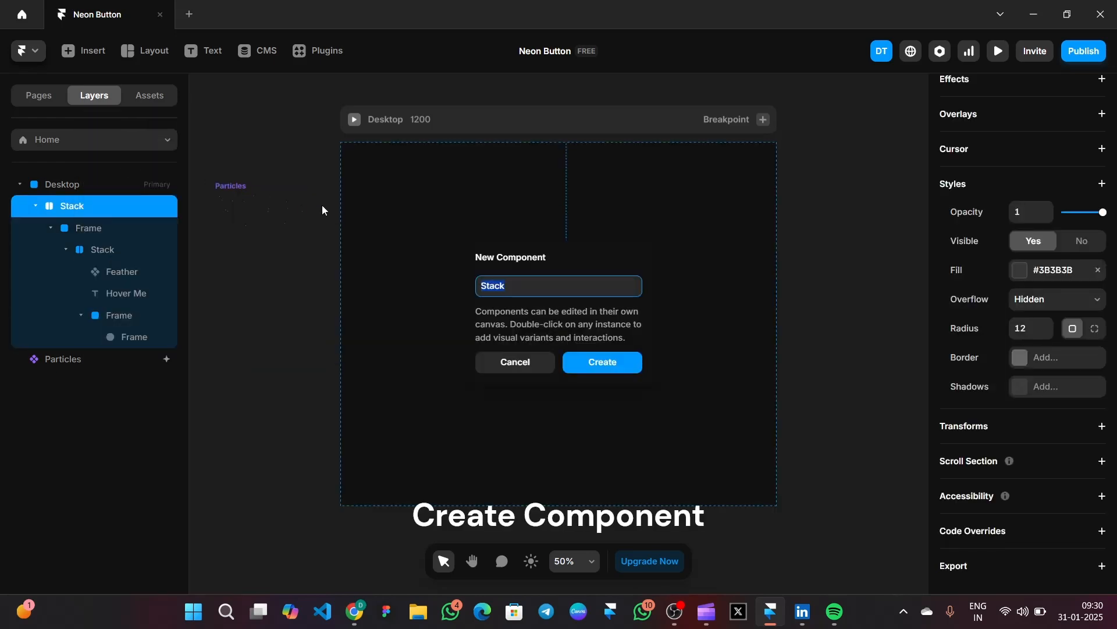
pyautogui.press('BackSpace')
pyautogui.write('Neon Button')
pyautogui.press('Return')
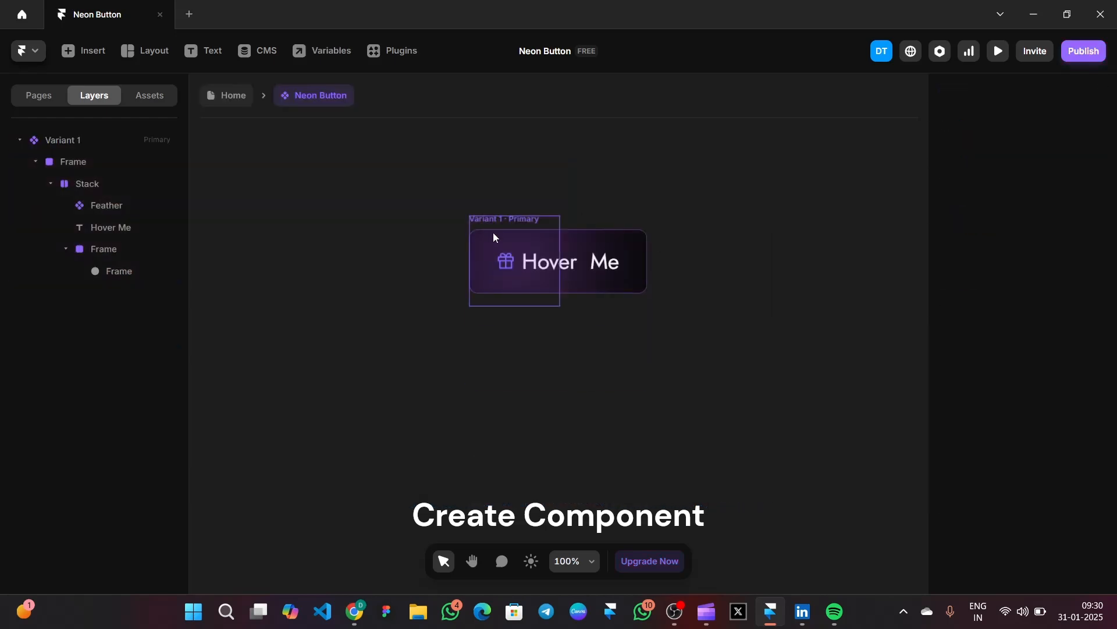
# - Add a Hover variant to the Neon Button component
pyautogui.click(505, 220)
pyautogui.click(544, 400)
pyautogui.click(543, 406)
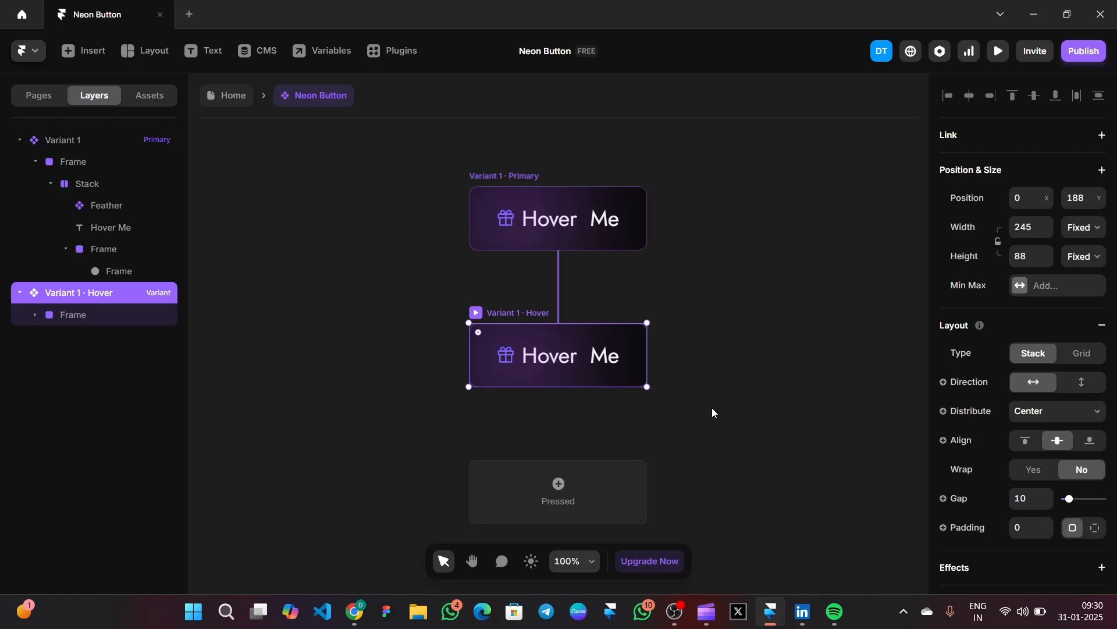
pyautogui.click(745, 393)
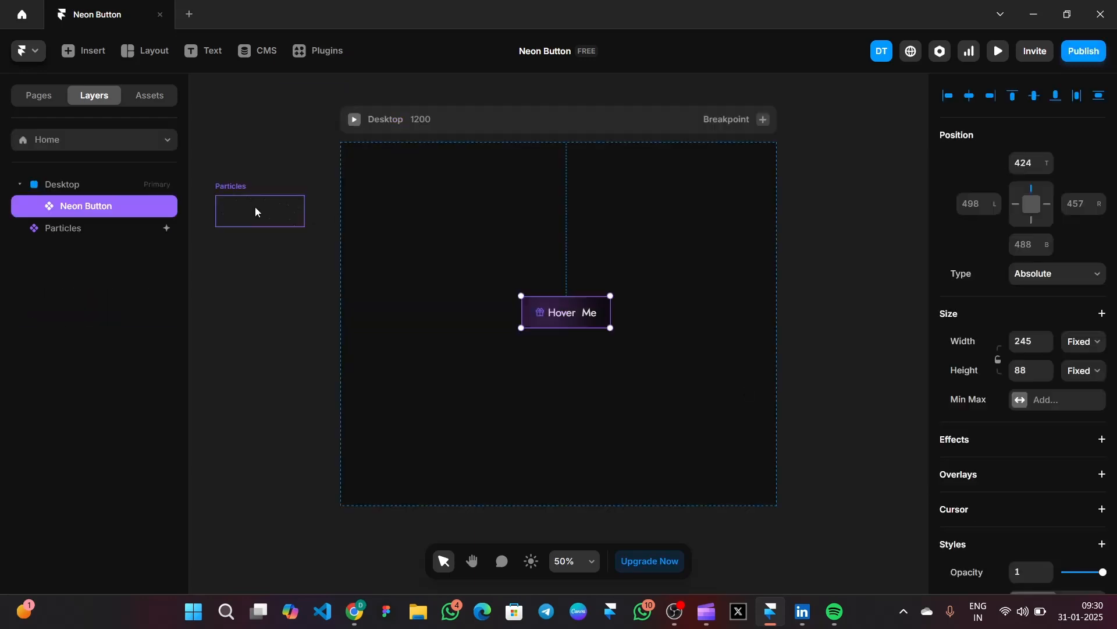
# - Copy the Particles component from Home and paste it into Variant 1
pyautogui.click(255, 207)
pyautogui.rightClick(255, 208)
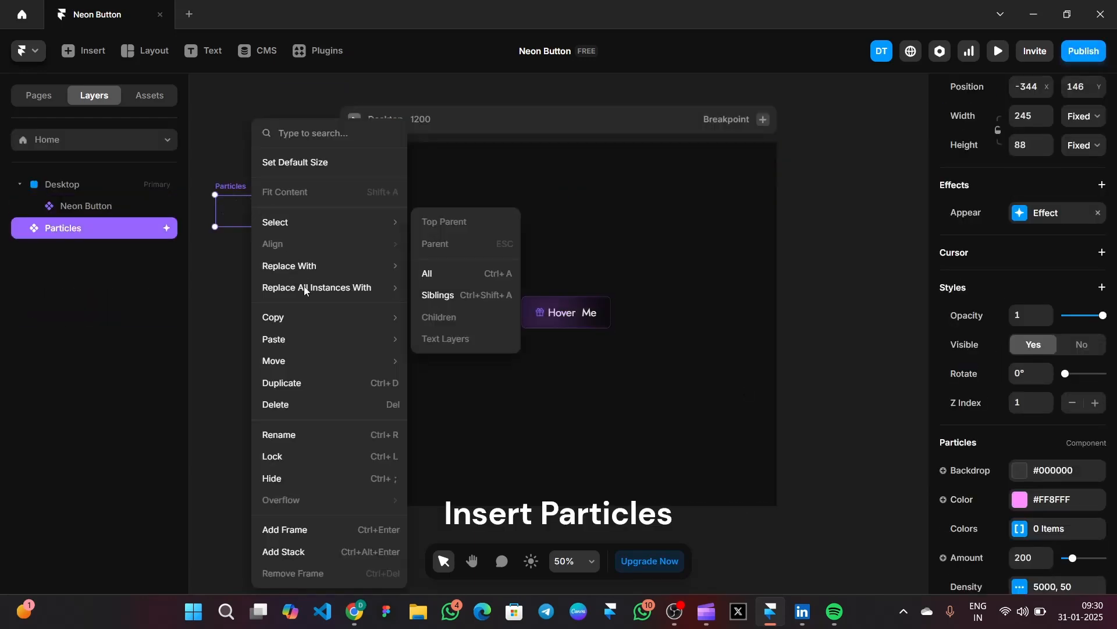
pyautogui.moveTo(342, 322)
pyautogui.click(439, 317)
pyautogui.doubleClick(560, 301)
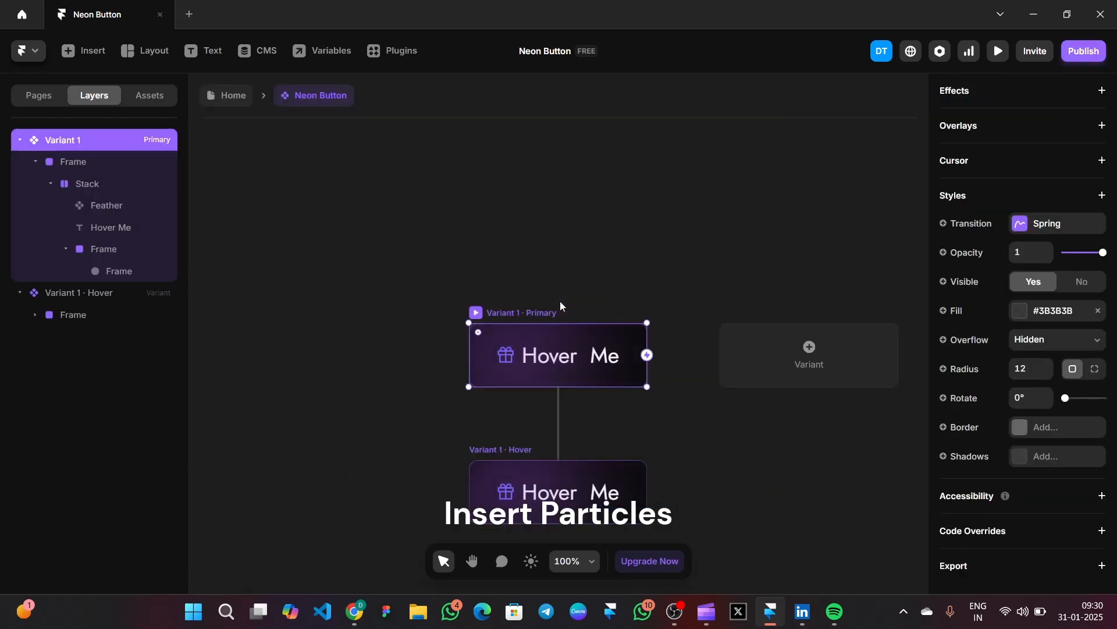
pyautogui.press('Escape')
pyautogui.doubleClick(583, 317)
pyautogui.rightClick(521, 312)
pyautogui.moveTo(571, 310)
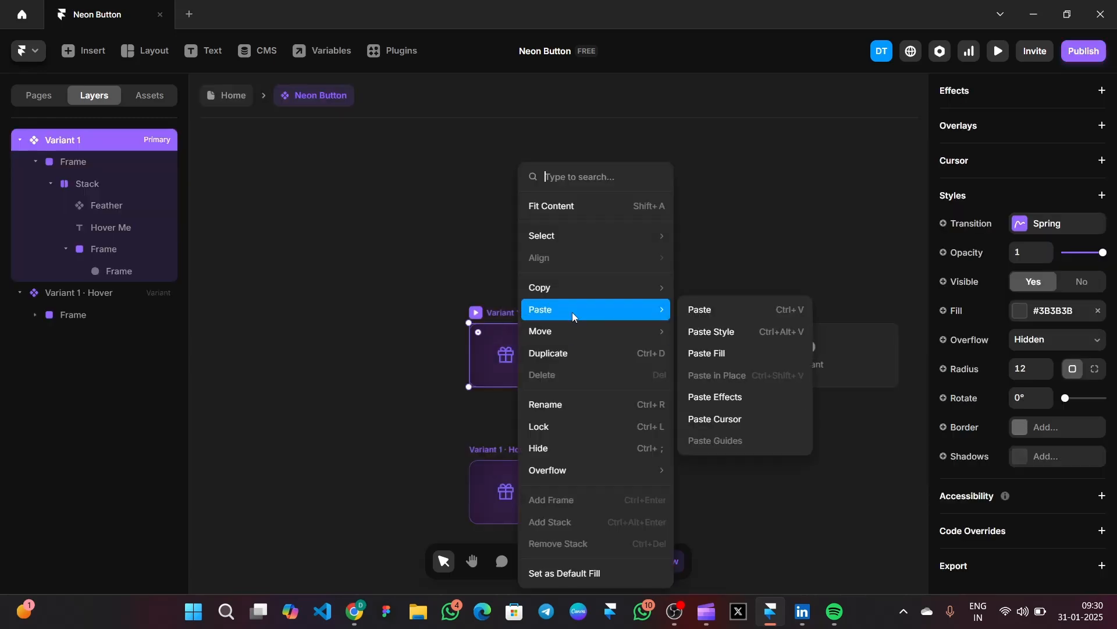
pyautogui.click(726, 311)
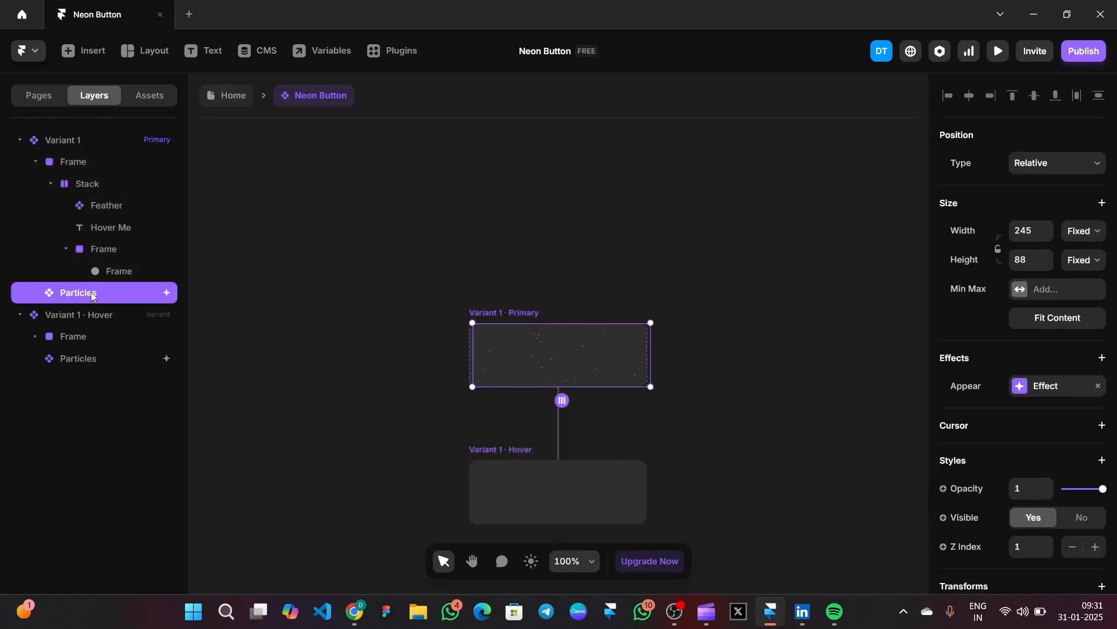
# - Lay the Particles over the Primary button and set them to not visible
pyautogui.moveTo(101, 294); pyautogui.dragTo(80, 166)
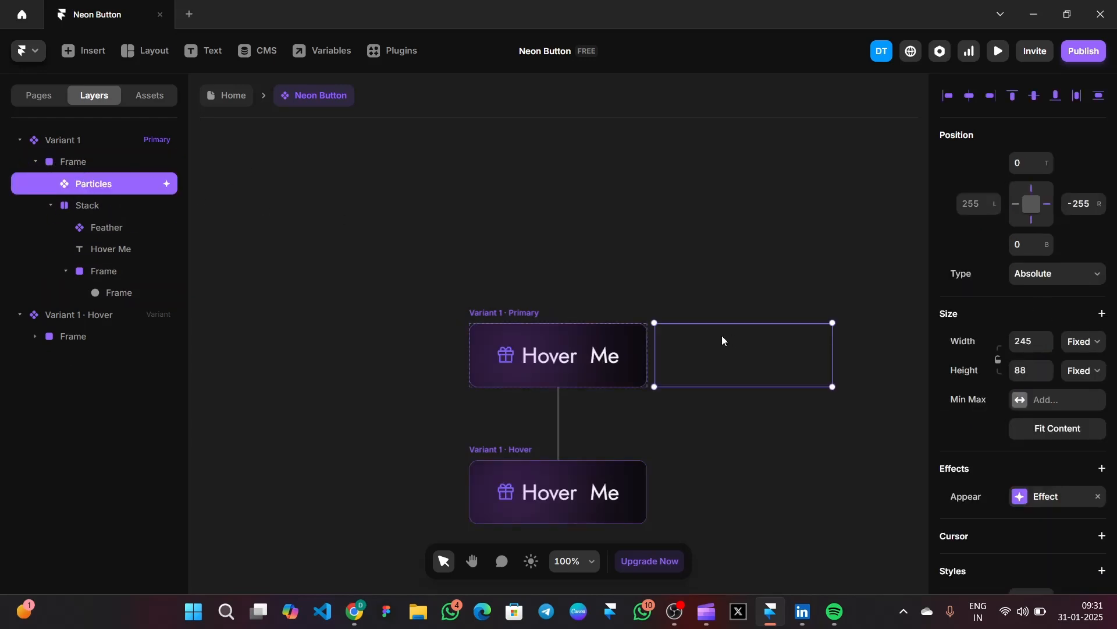
pyautogui.moveTo(722, 340); pyautogui.dragTo(537, 339)
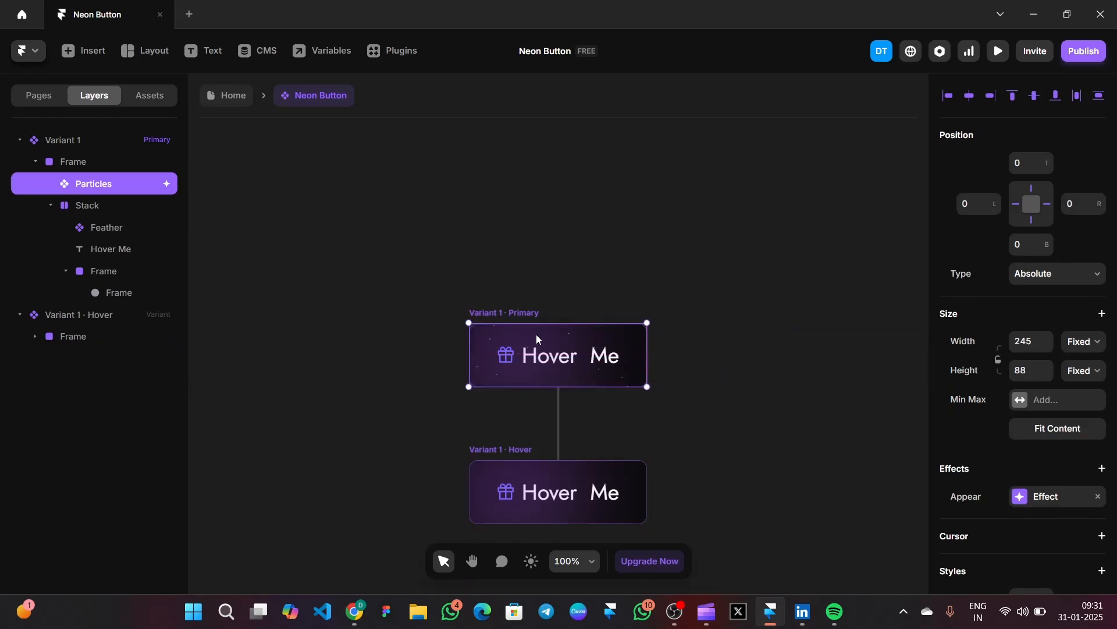
pyautogui.scroll(-5, 1019, 378)
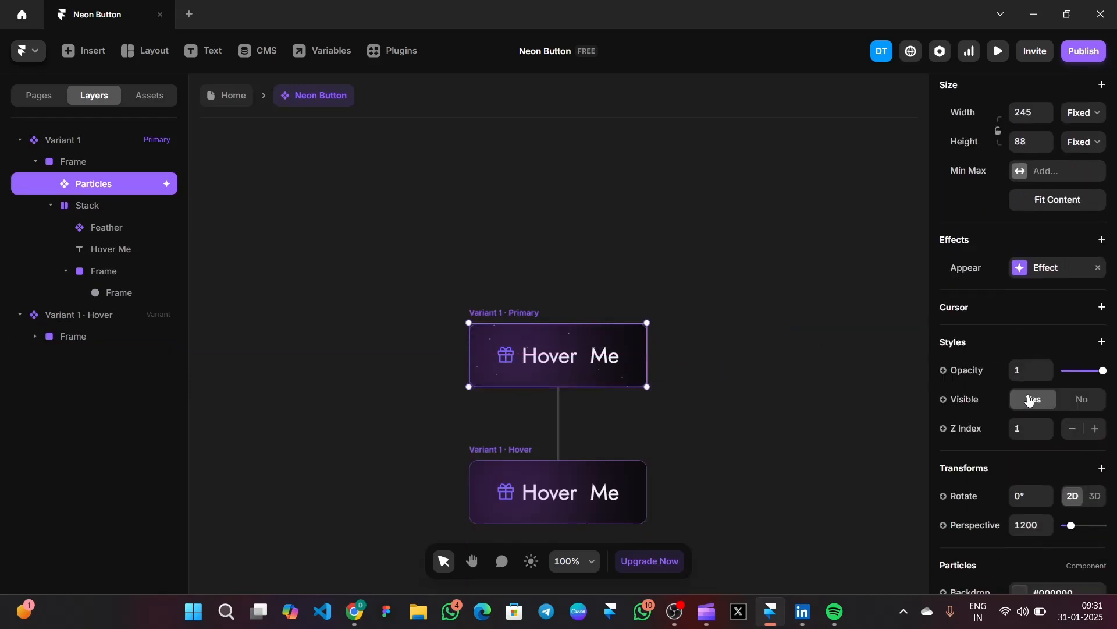
pyautogui.click(1077, 401)
# - Make the Hover variant's Particles layer visible
pyautogui.click(86, 317)
pyautogui.click(70, 336)
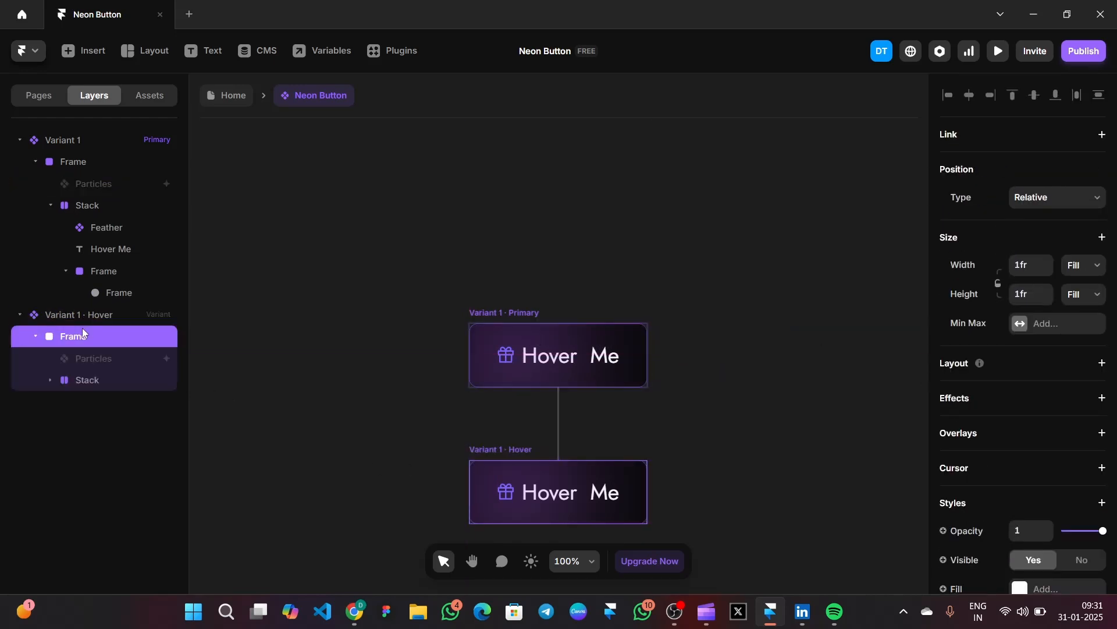
pyautogui.click(100, 364)
pyautogui.scroll(-6, 1022, 233)
pyautogui.click(1033, 159)
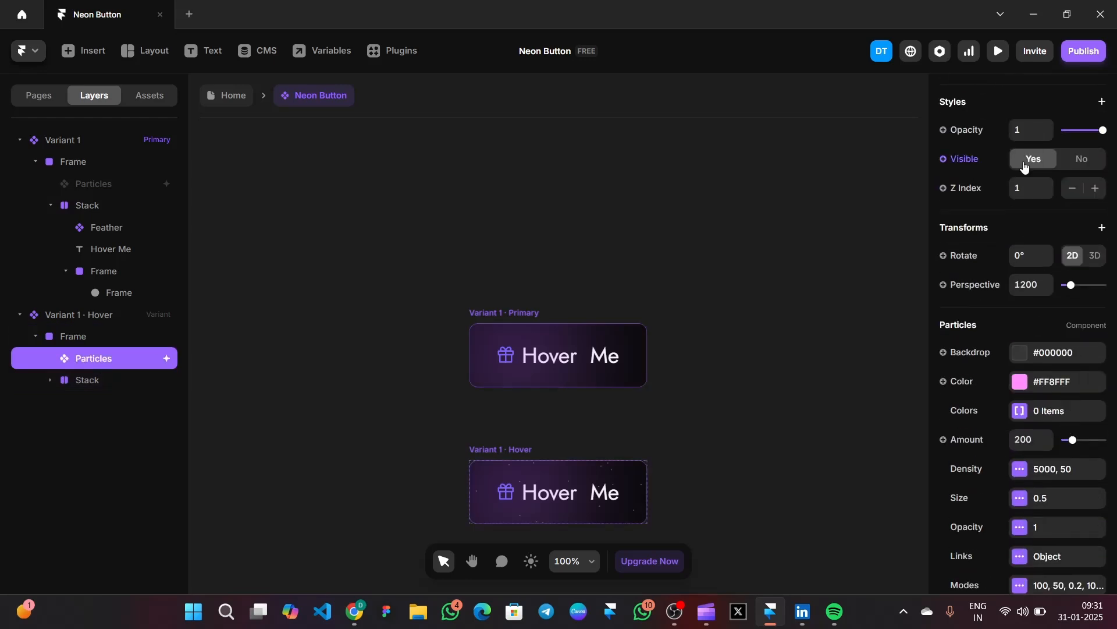
# - Preview the Neon Button and close the preview
pyautogui.click(999, 52)
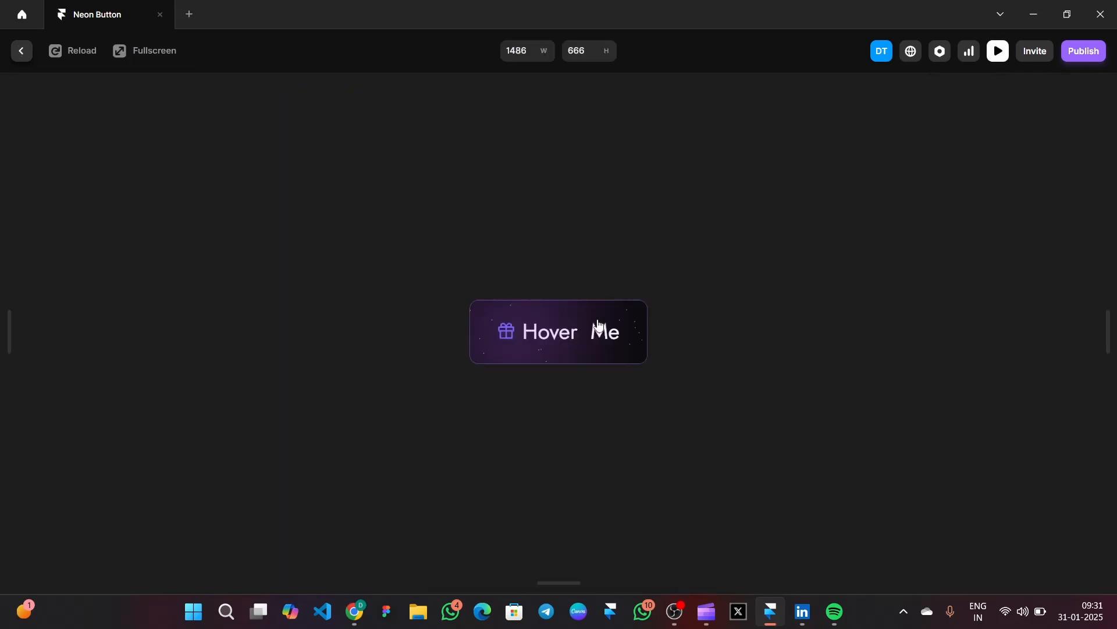
pyautogui.click(999, 51)
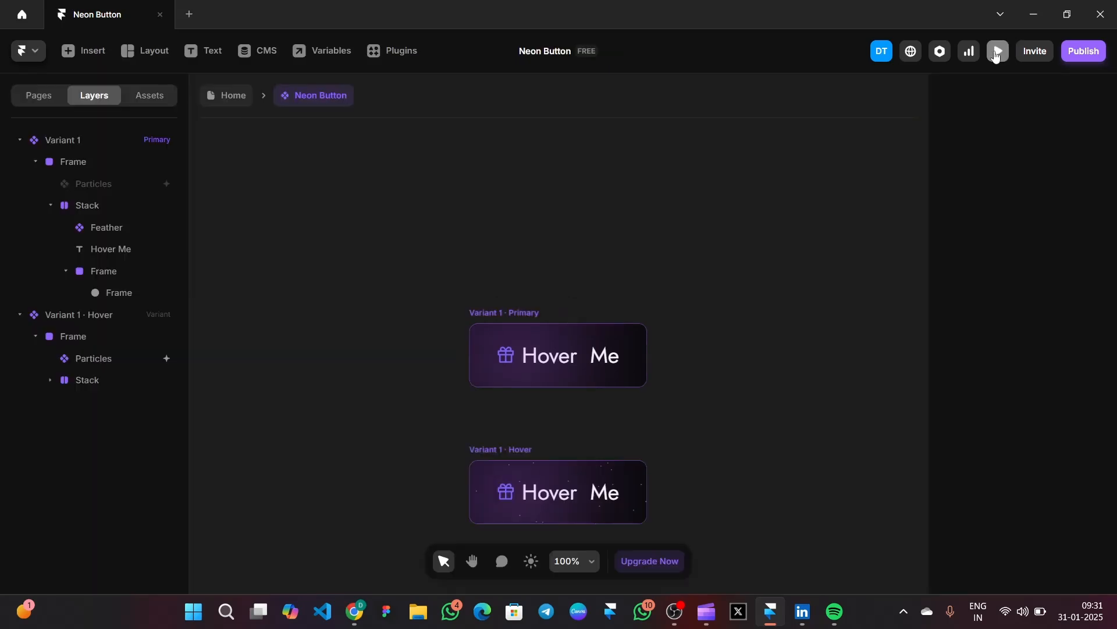
pyautogui.scroll(-3, 504, 471)
# - Shift the Hover variant's glow frame to the right
pyautogui.click(81, 357)
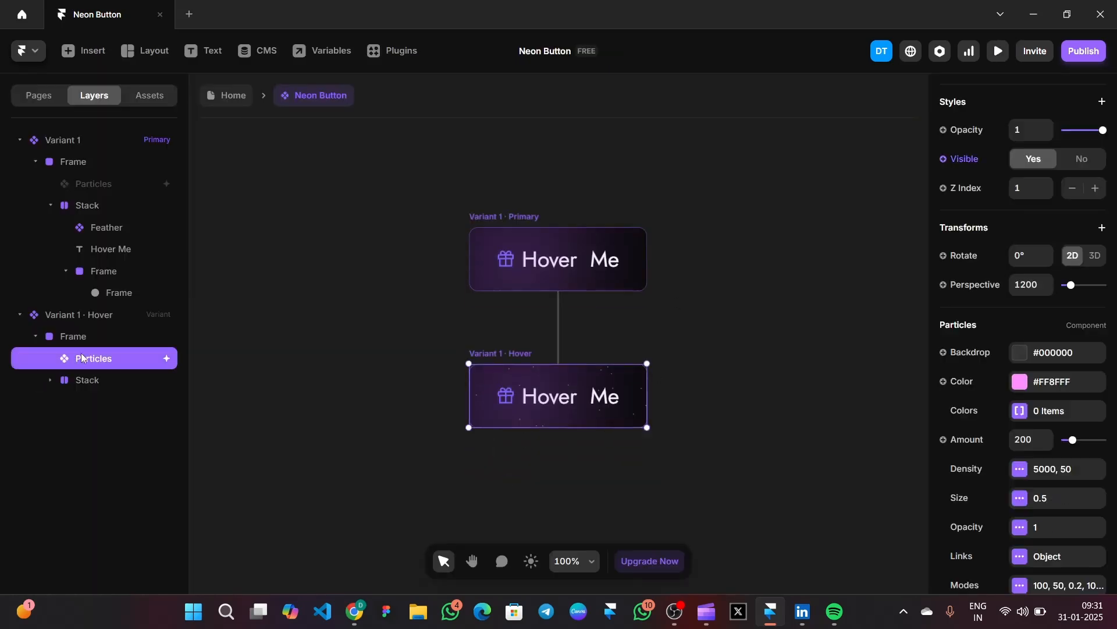
pyautogui.click(85, 380)
pyautogui.click(112, 441)
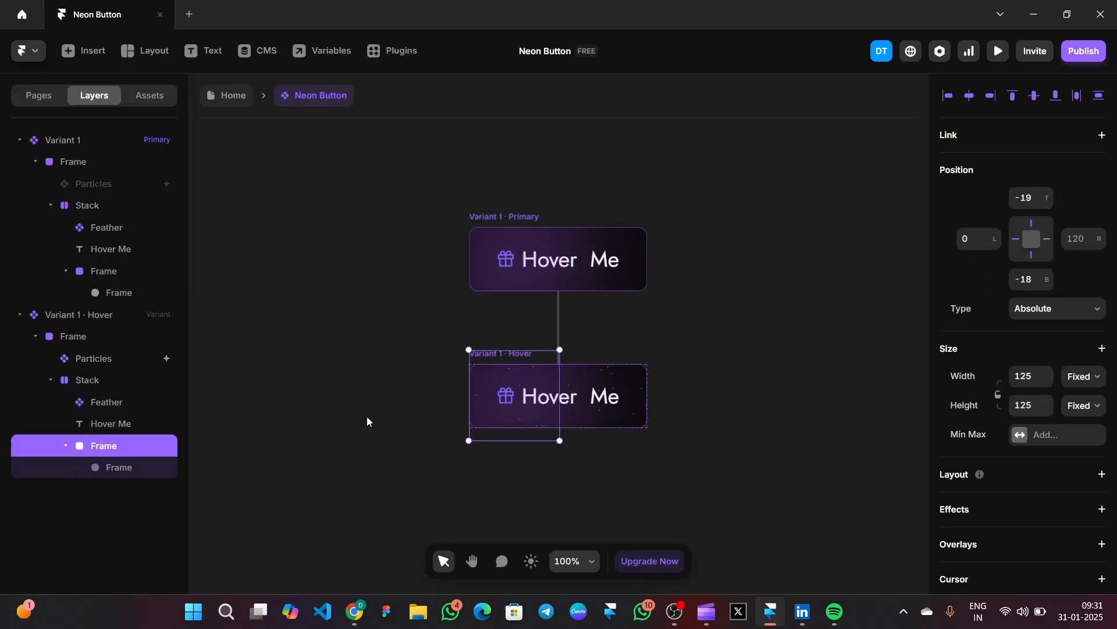
pyautogui.click(536, 376)
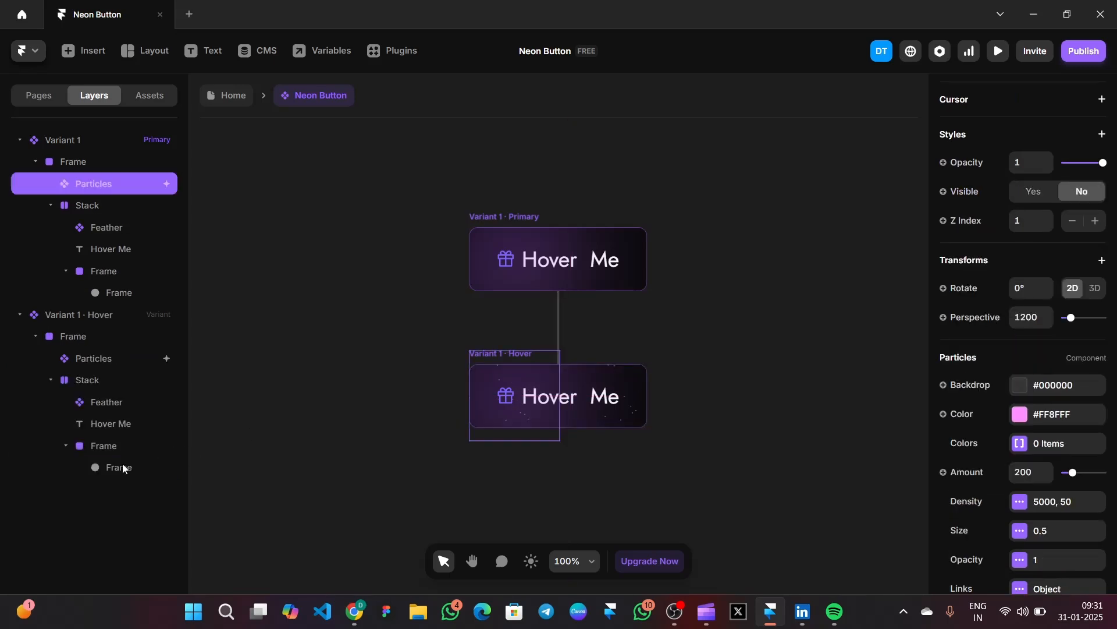
pyautogui.click(128, 446)
pyautogui.hotkey('shift', 'Right')
pyautogui.hotkey('shift', 'Right')
pyautogui.hotkey('shift', 'Right')
pyautogui.hotkey('shift', 'Right')
pyautogui.hotkey('shift', 'Right')
pyautogui.hotkey('shift', 'Right')
pyautogui.hotkey('shift', 'Right')
pyautogui.hotkey('shift', 'Right')
pyautogui.hotkey('shift', 'Right')
pyautogui.hotkey('shift', 'Right')
pyautogui.hotkey('shift', 'Right')
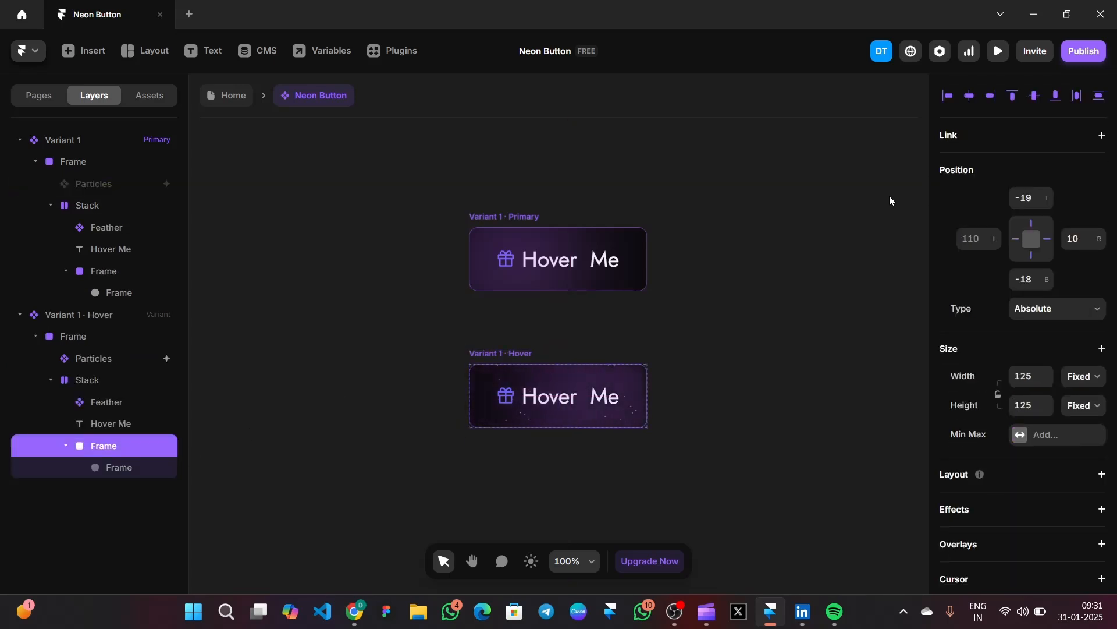
pyautogui.hotkey('shift', 'Right')
pyautogui.click(700, 352)
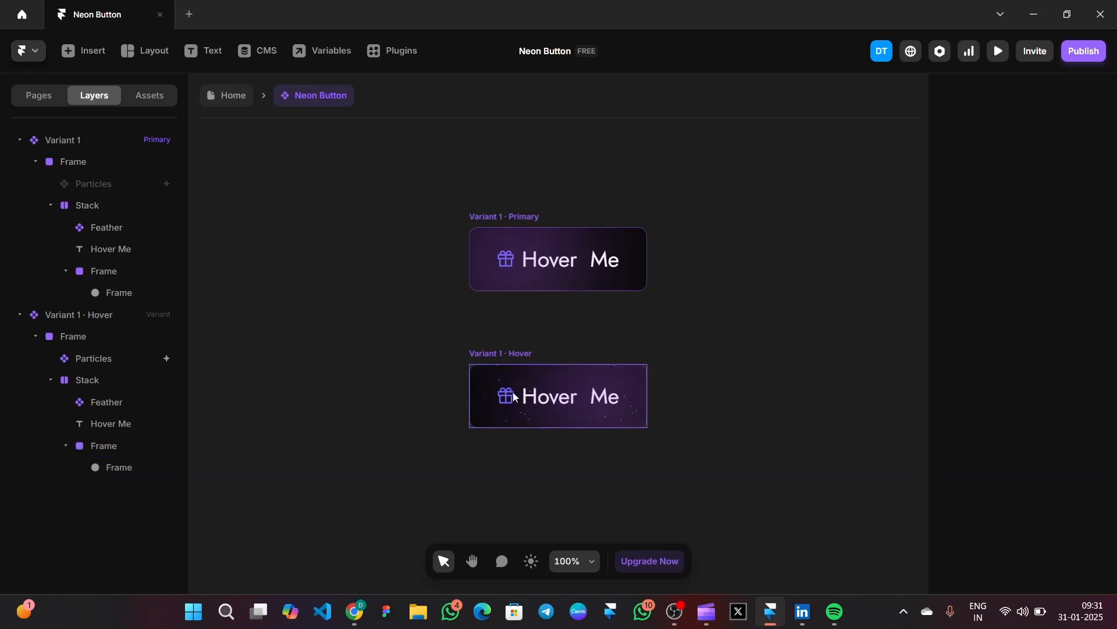
# - Move the Hover gift icon after the text, set the text to Kanit, and preview
pyautogui.click(112, 402)
pyautogui.press('Right')
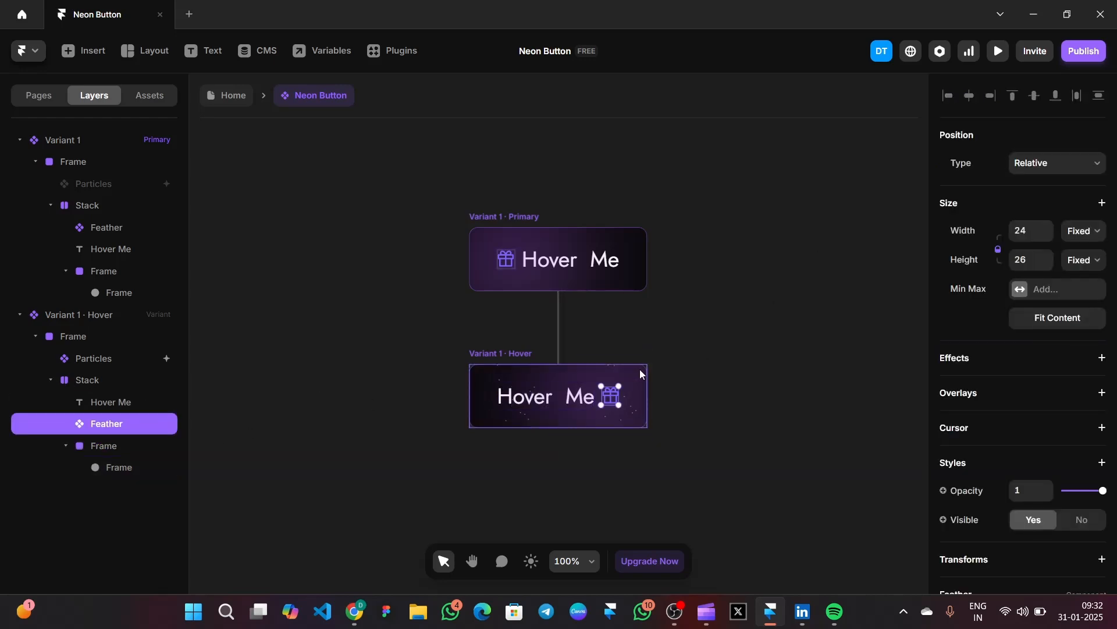
pyautogui.click(131, 401)
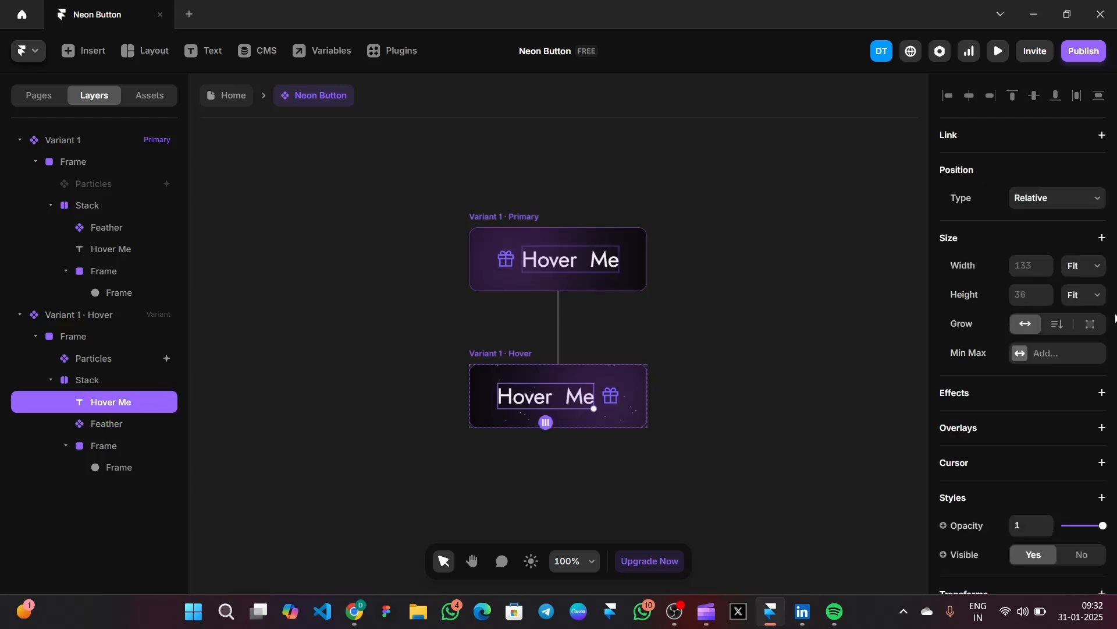
pyautogui.scroll(-6, 1089, 344)
pyautogui.click(1044, 382)
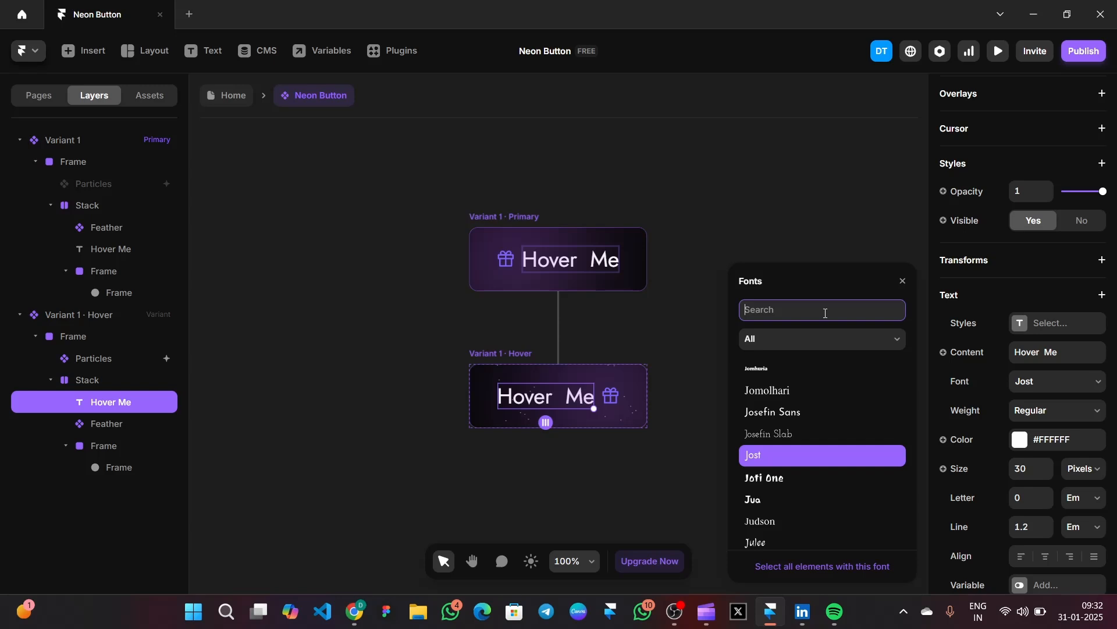
pyautogui.write('kanit')
pyautogui.press('Return')
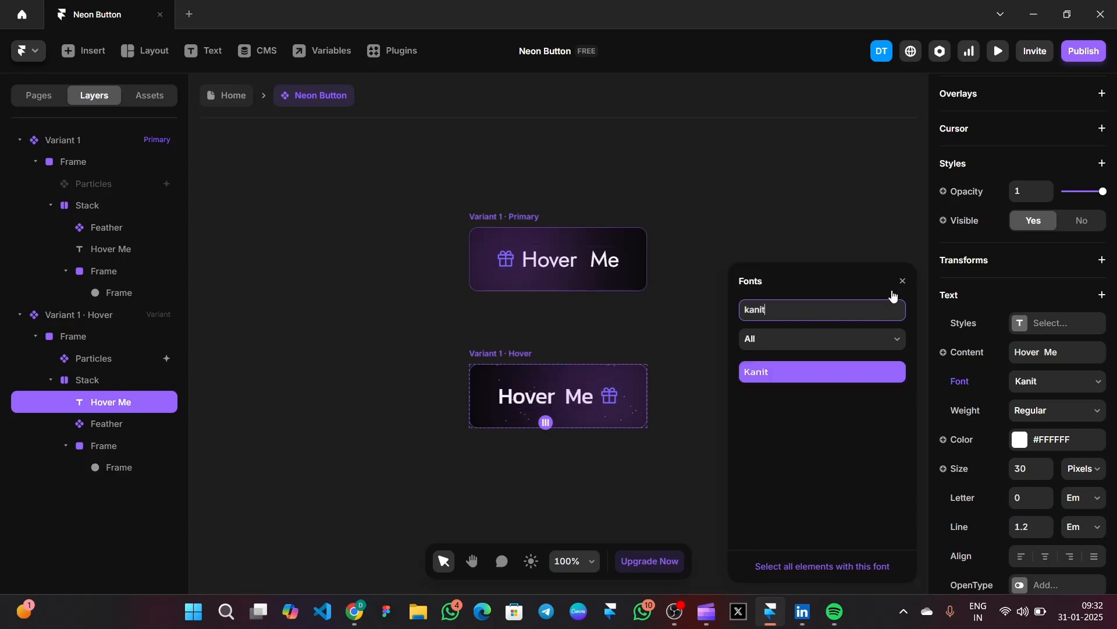
pyautogui.click(903, 281)
pyautogui.click(787, 281)
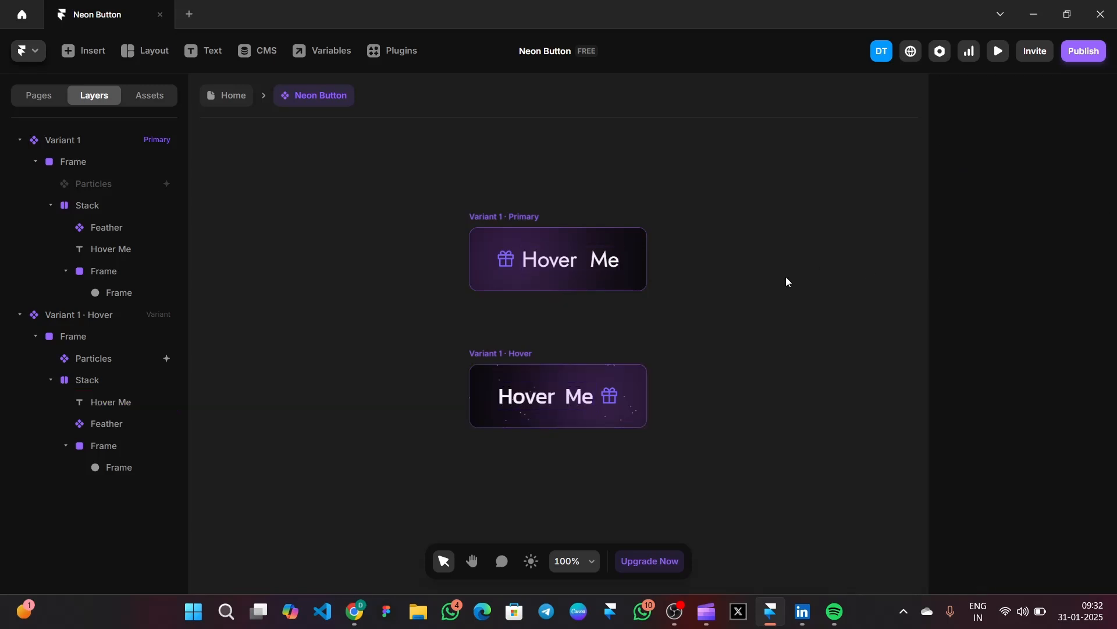
pyautogui.click(999, 53)
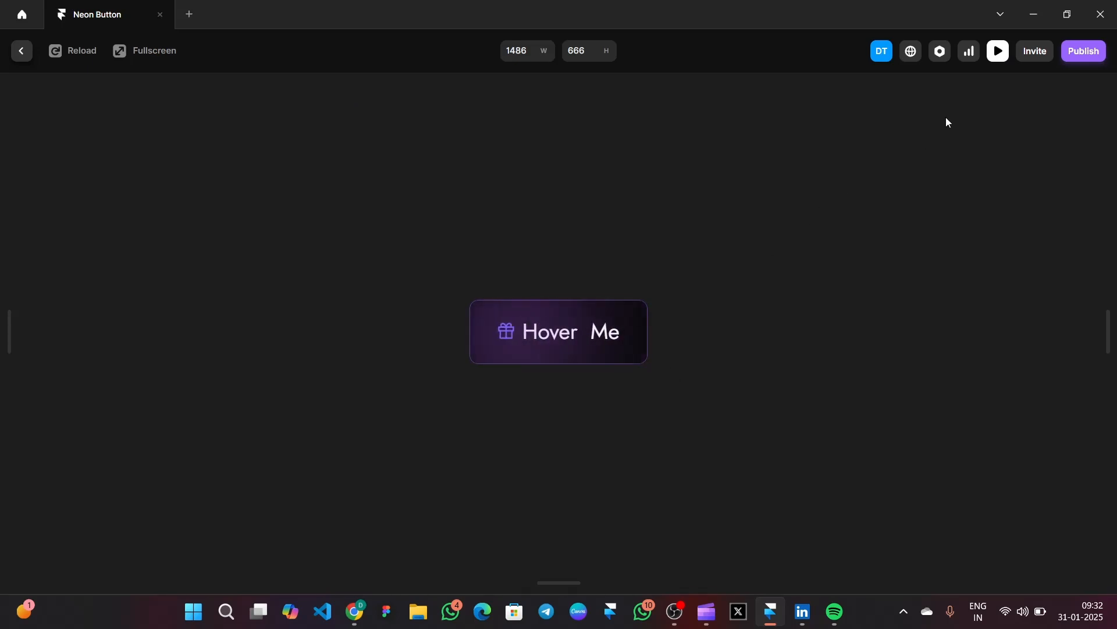
pyautogui.click(999, 51)
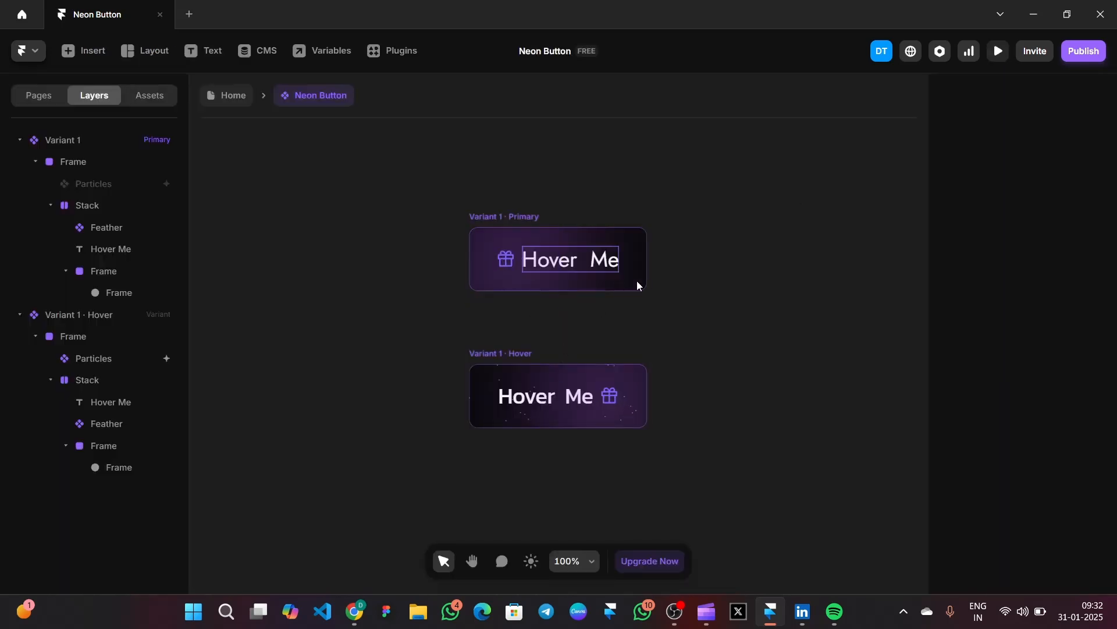
# - Colour the Primary variant's gift icon pink #F2A1FF
pyautogui.click(103, 368)
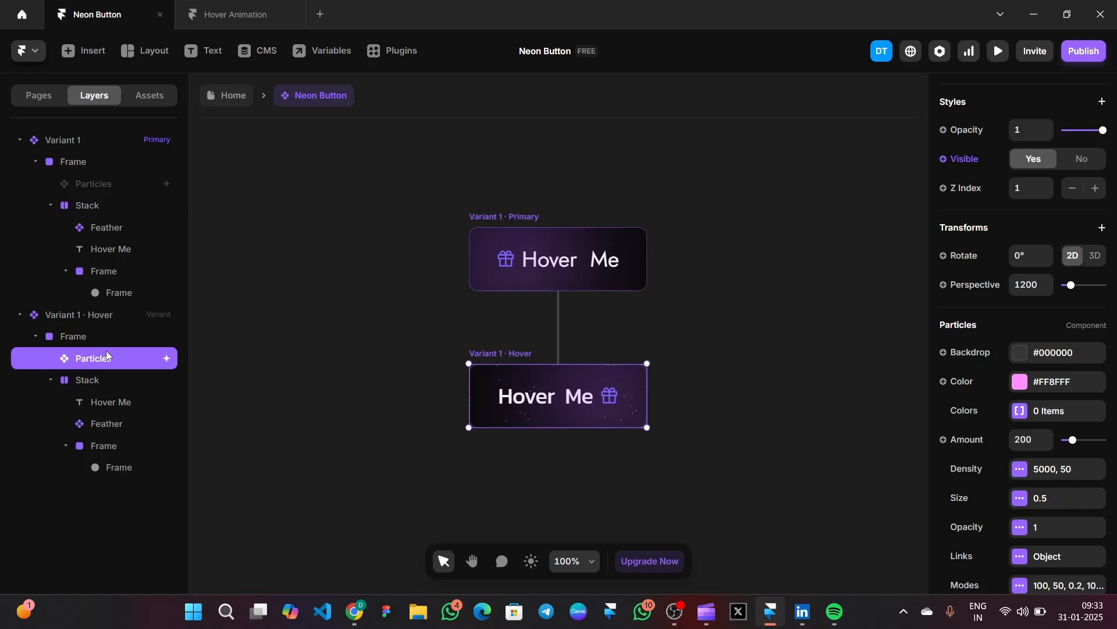
pyautogui.click(107, 228)
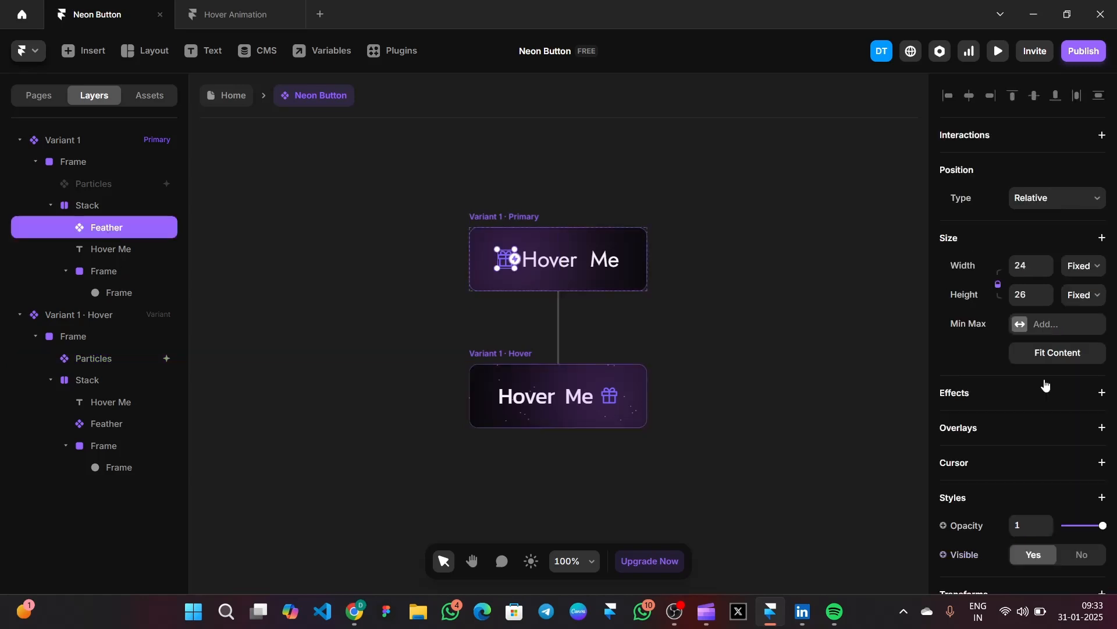
pyautogui.scroll(-4, 1046, 384)
pyautogui.click(1020, 491)
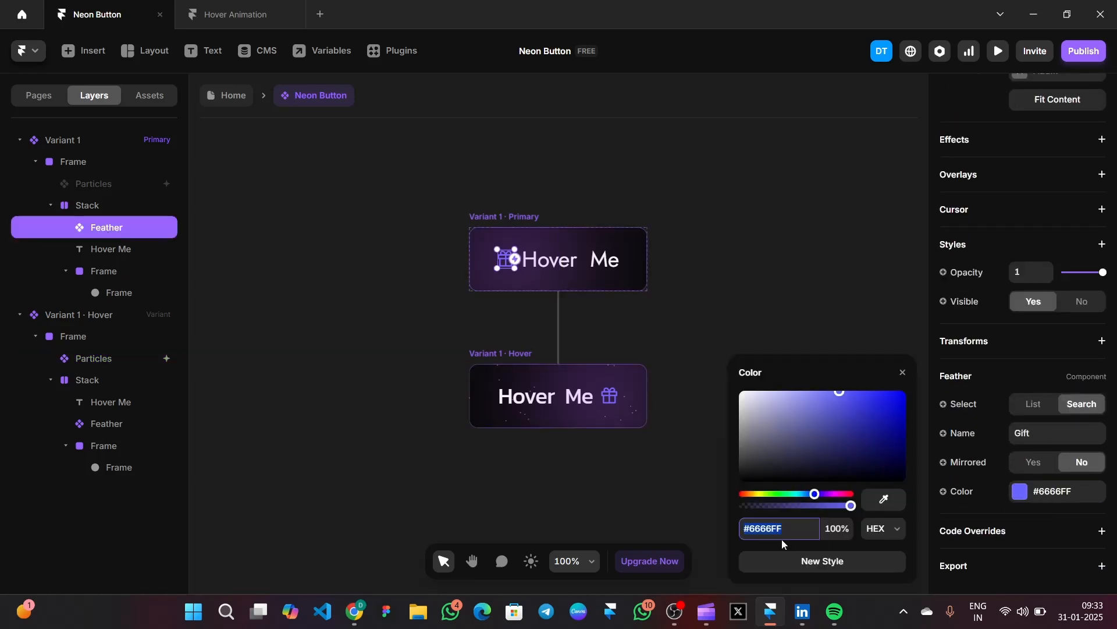
pyautogui.write('f2a1ff')
pyautogui.press('Return')
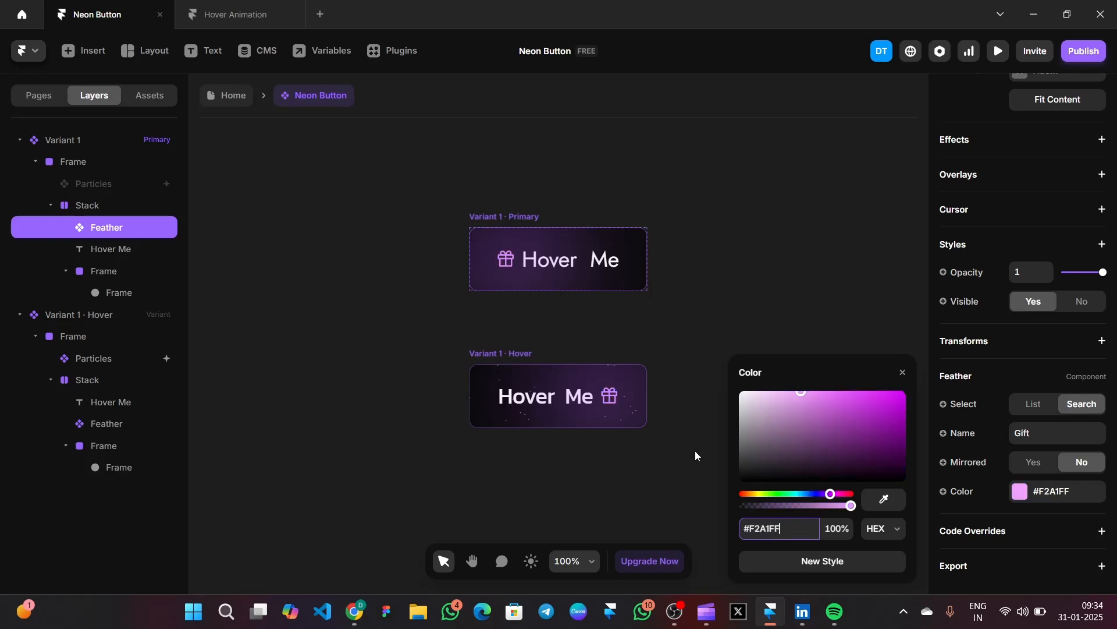
# - Make the Hover gift icon pink too, then return Home and nudge the Neon Button
pyautogui.click(107, 423)
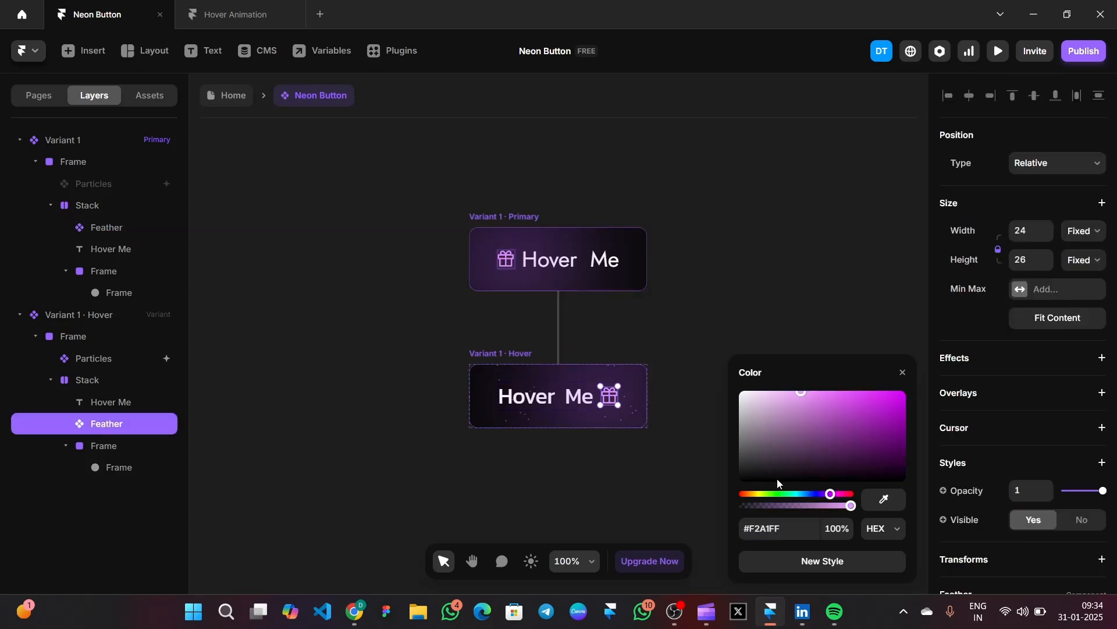
pyautogui.click(787, 527)
pyautogui.write('ff8fff')
pyautogui.press('Return')
pyautogui.press('Escape')
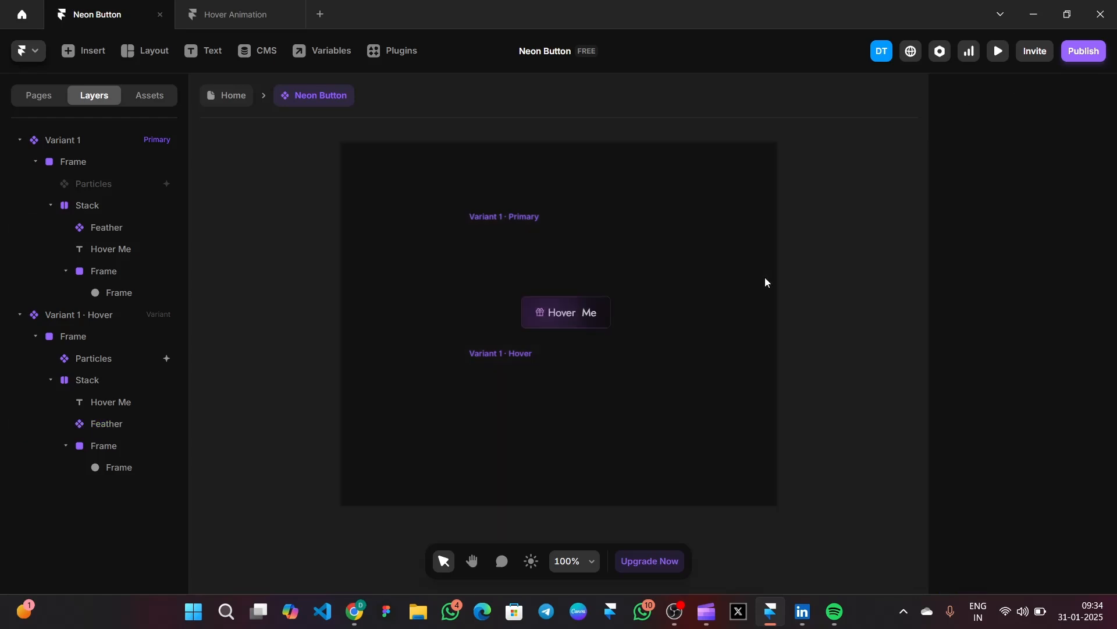
pyautogui.moveTo(588, 348); pyautogui.dragTo(579, 361)
# - Preview the Home page to check the Neon Button's hover effect
pyautogui.click(842, 243)
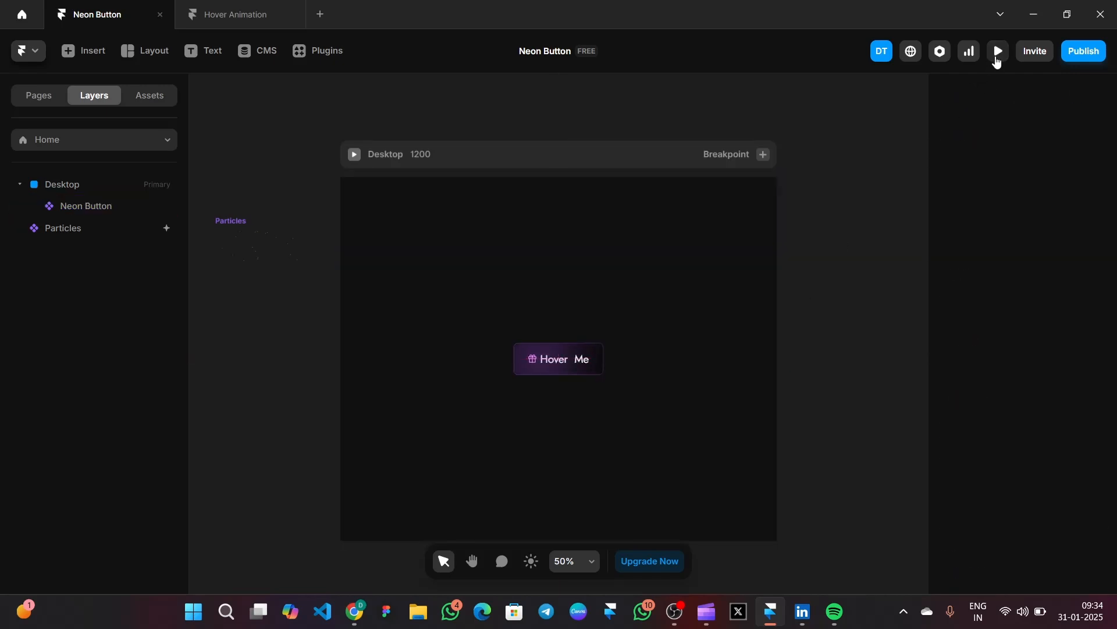
pyautogui.click(996, 57)
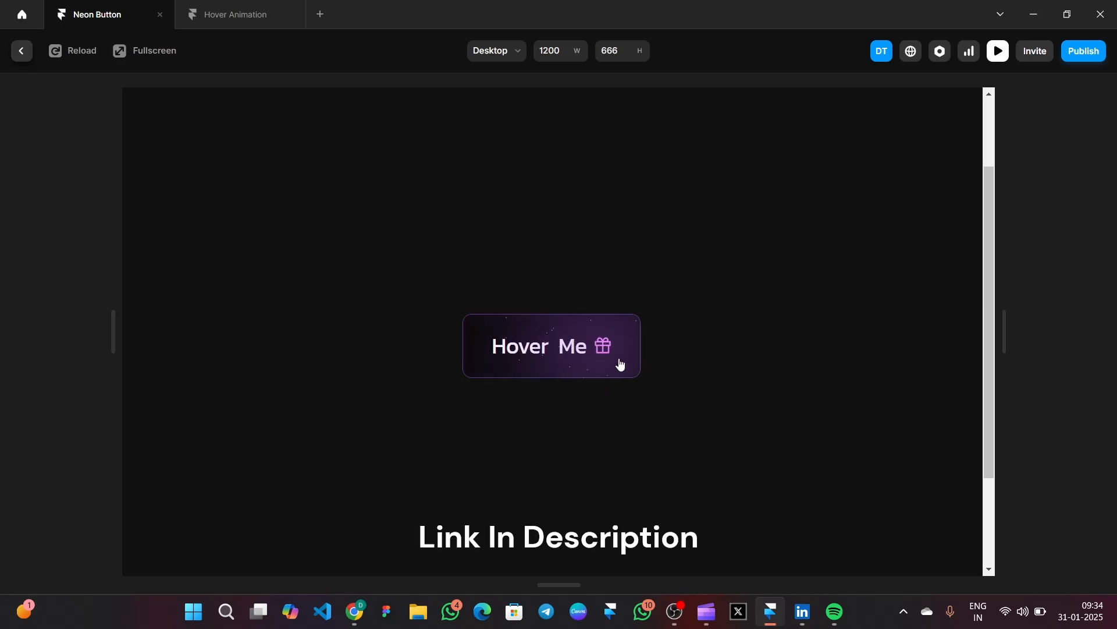
pyautogui.click(999, 53)
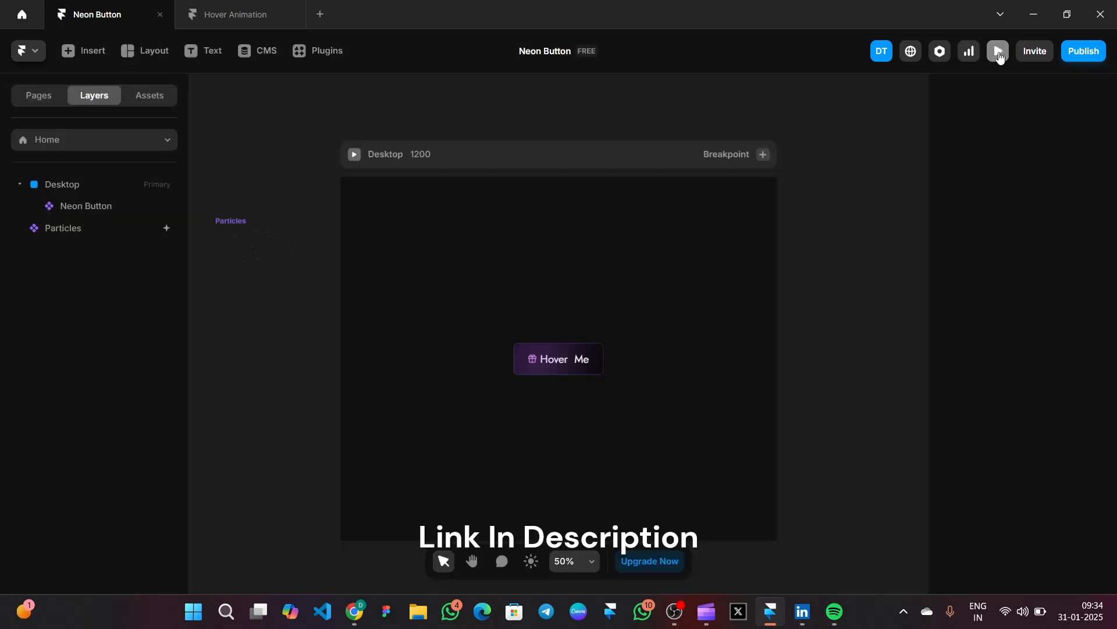